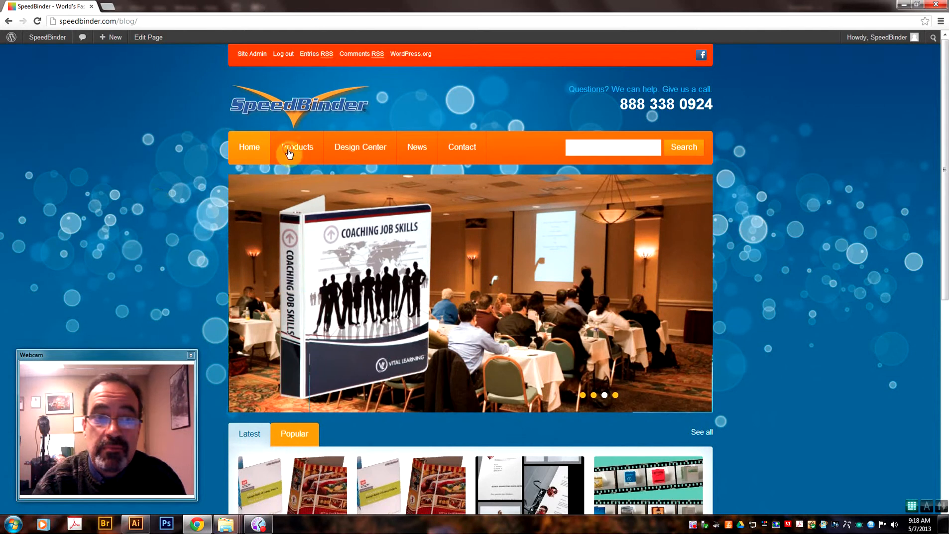
# View the Full Color Vinyl Binders product page, and open the Design Center's Templates page
pyautogui.moveTo(288, 154)
pyautogui.click(301, 189)
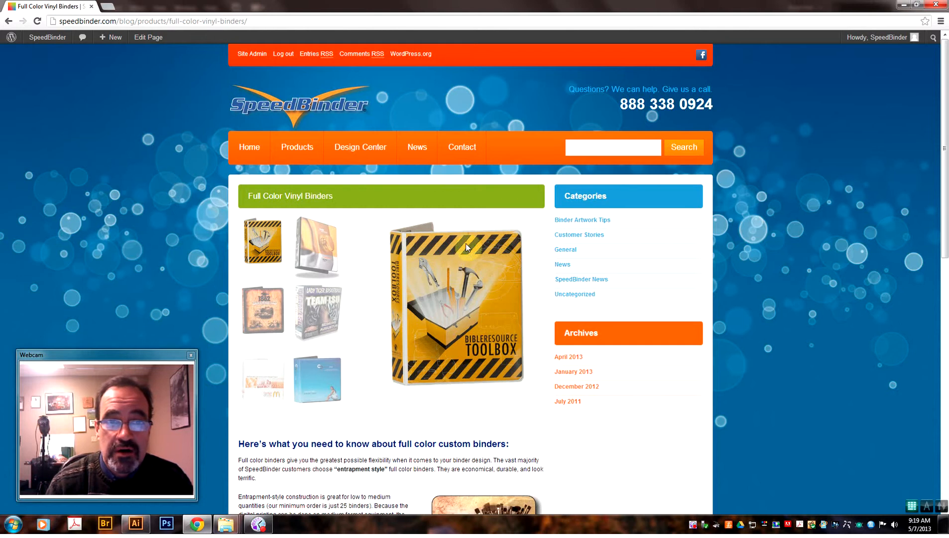
pyautogui.moveTo(364, 156)
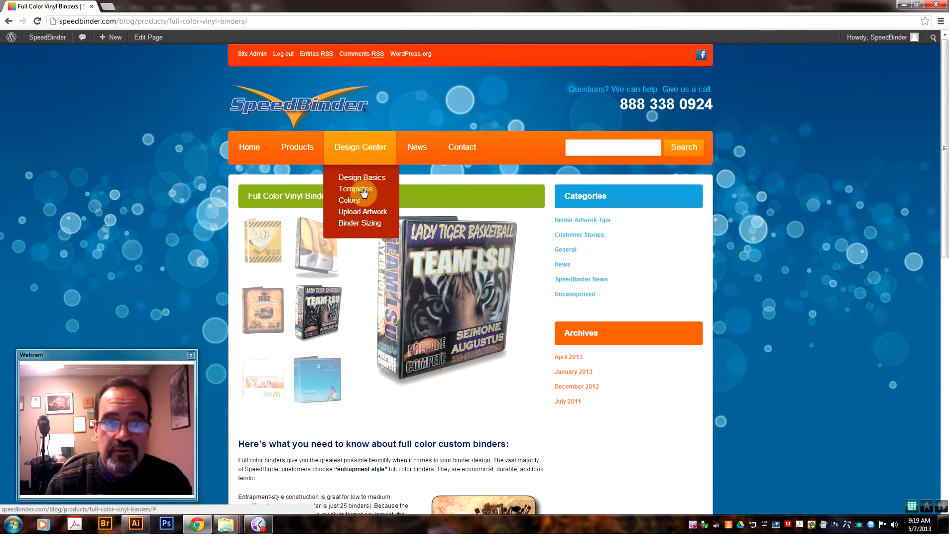
pyautogui.click(357, 193)
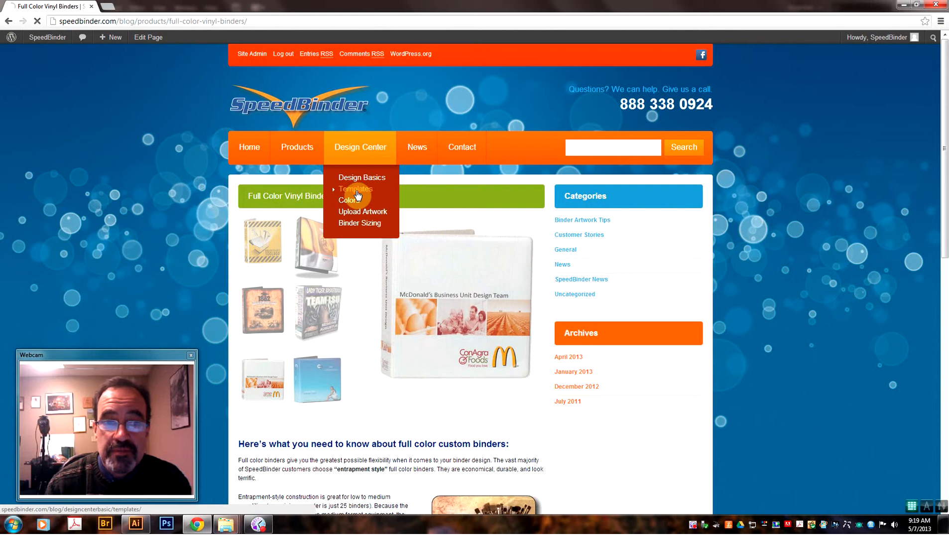
# Download the office-size 1" ring entrapment-style template archive, open it to view its files, and close the folder window
pyautogui.scroll(-3, 361, 202)
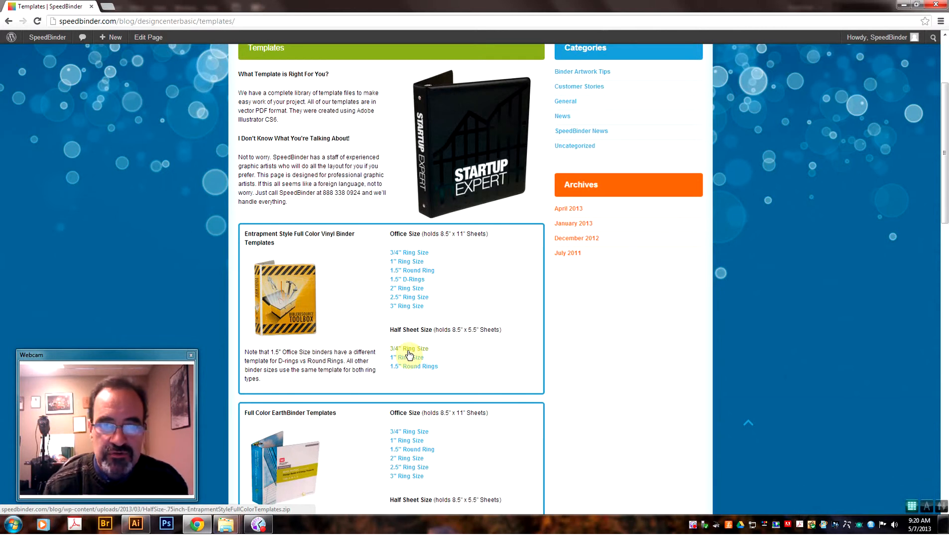
pyautogui.click(403, 262)
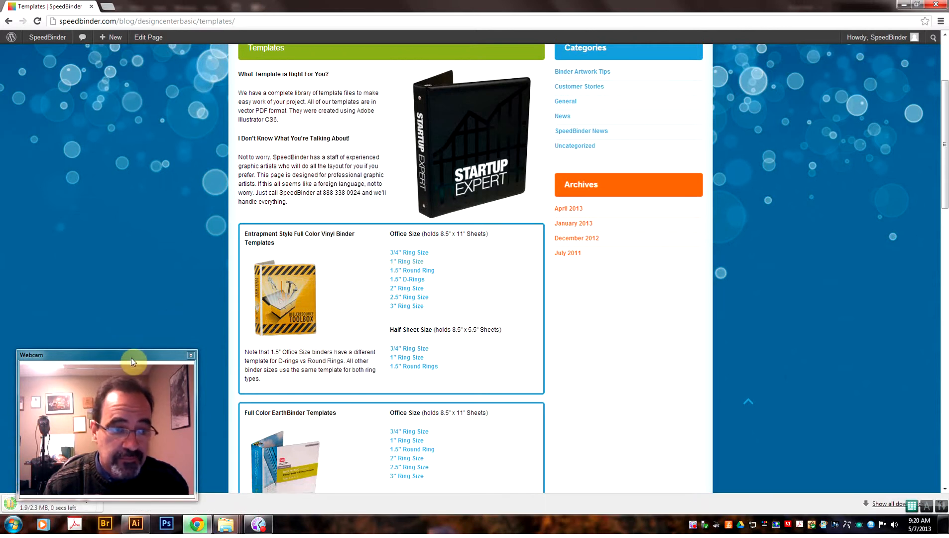
pyautogui.moveTo(132, 357); pyautogui.dragTo(133, 302)
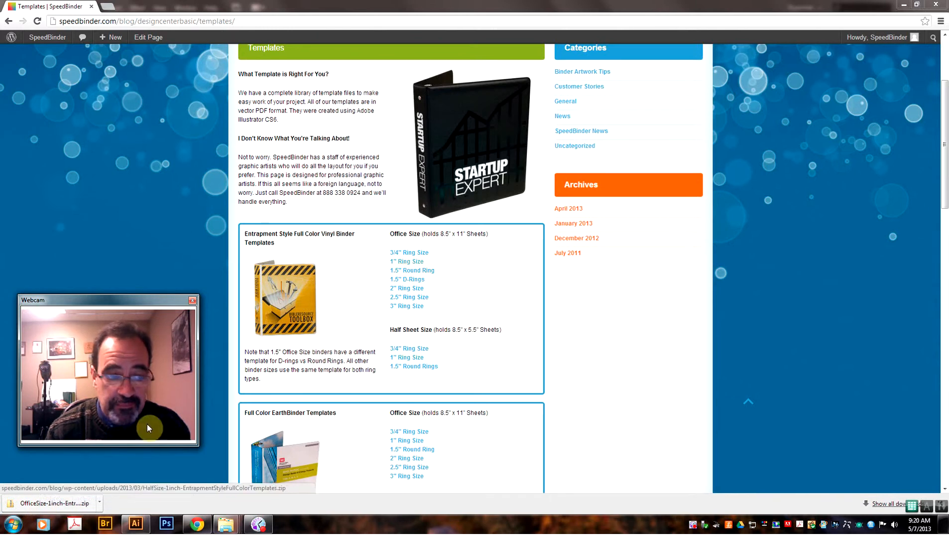
pyautogui.click(65, 501)
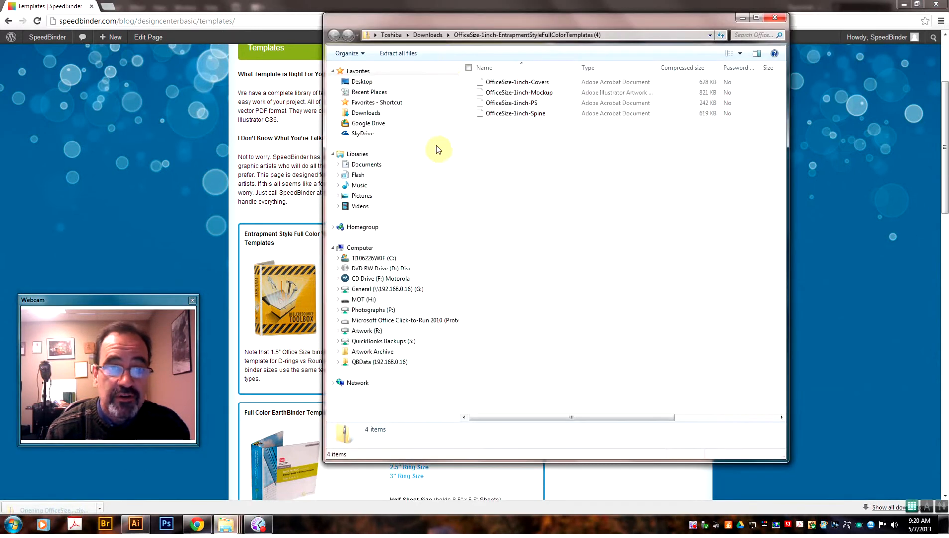
pyautogui.moveTo(468, 22); pyautogui.dragTo(478, 49)
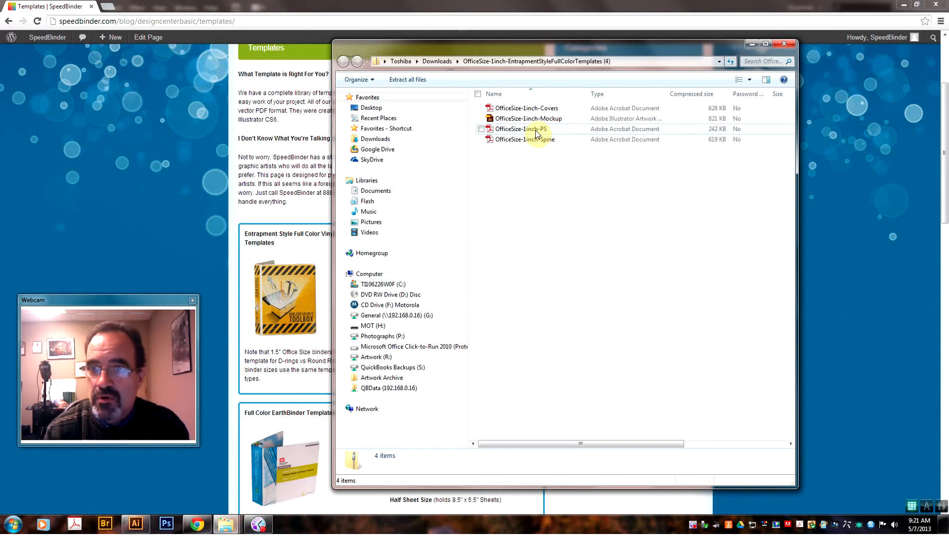
pyautogui.click(784, 43)
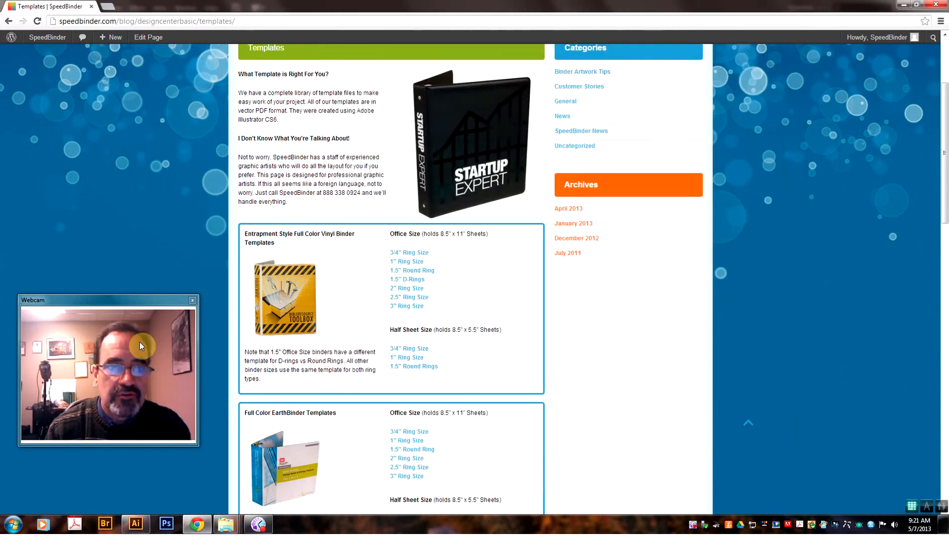
# Switch to Illustrator and start opening a file, browsing up to the Artwork (R:) drive
pyautogui.click(136, 523)
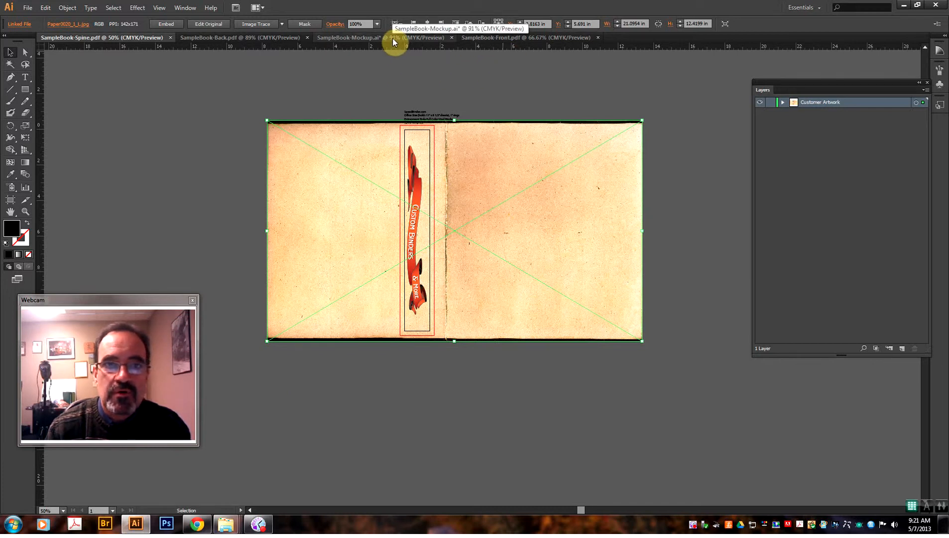
pyautogui.click(28, 7)
pyautogui.click(41, 41)
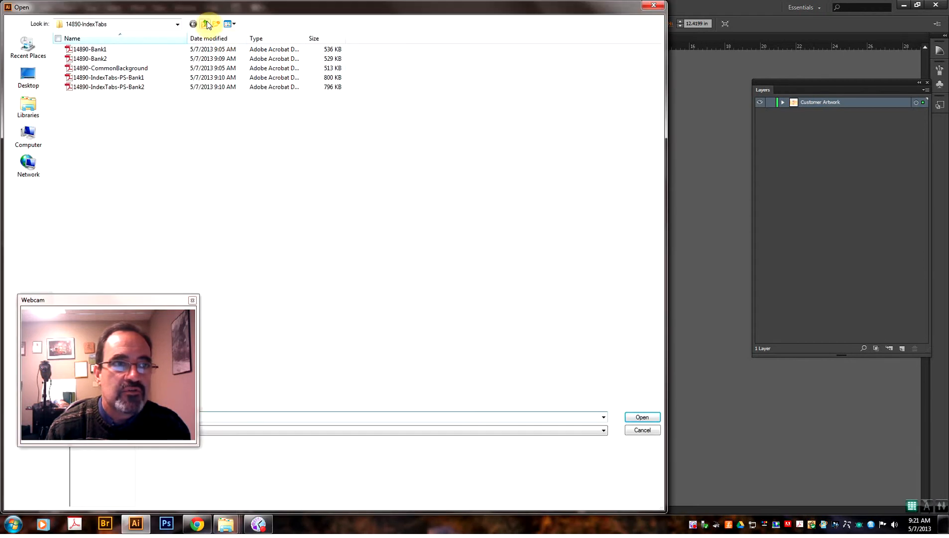
pyautogui.click(205, 24)
pyautogui.click(205, 24)
pyautogui.click(205, 24)
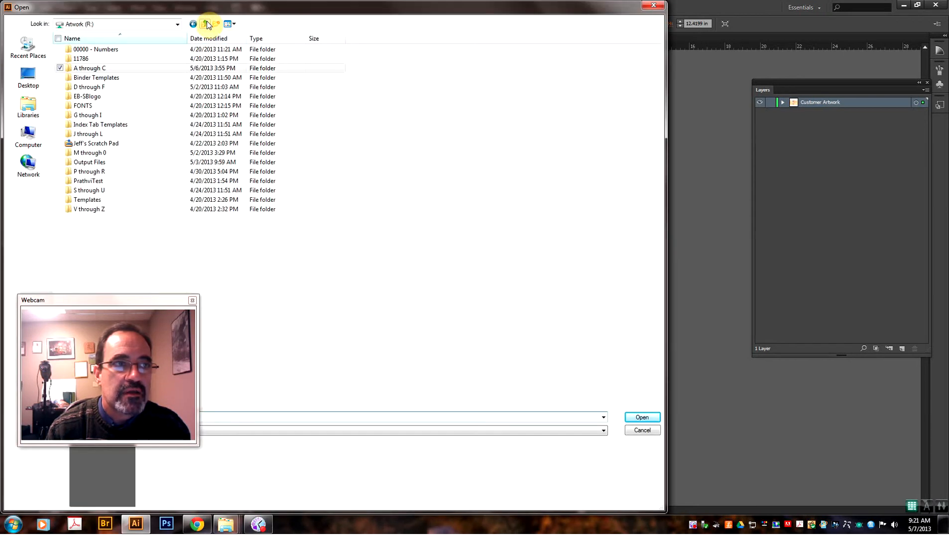
# Open SampleBook-Front from S through U > SpeedBinder > 2012 Sample Book > Full Color Entrapment Sample Book, without creating a second window
pyautogui.doubleClick(89, 200)
pyautogui.doubleClick(95, 69)
pyautogui.doubleClick(93, 49)
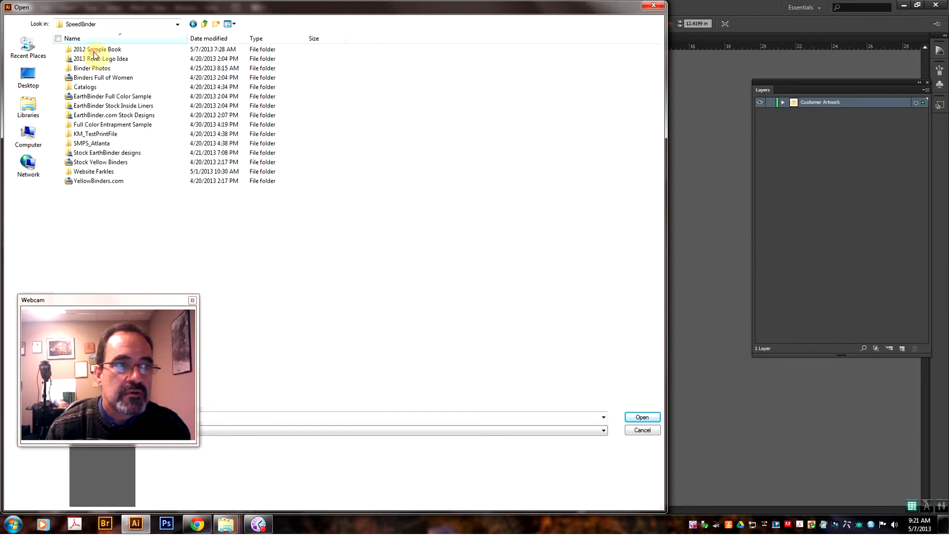
pyautogui.doubleClick(96, 49)
pyautogui.doubleClick(97, 50)
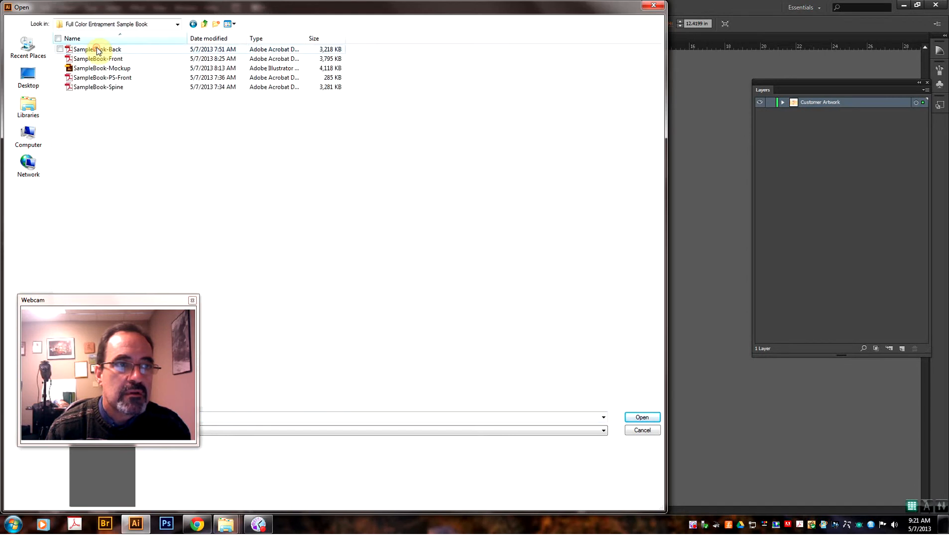
pyautogui.doubleClick(106, 59)
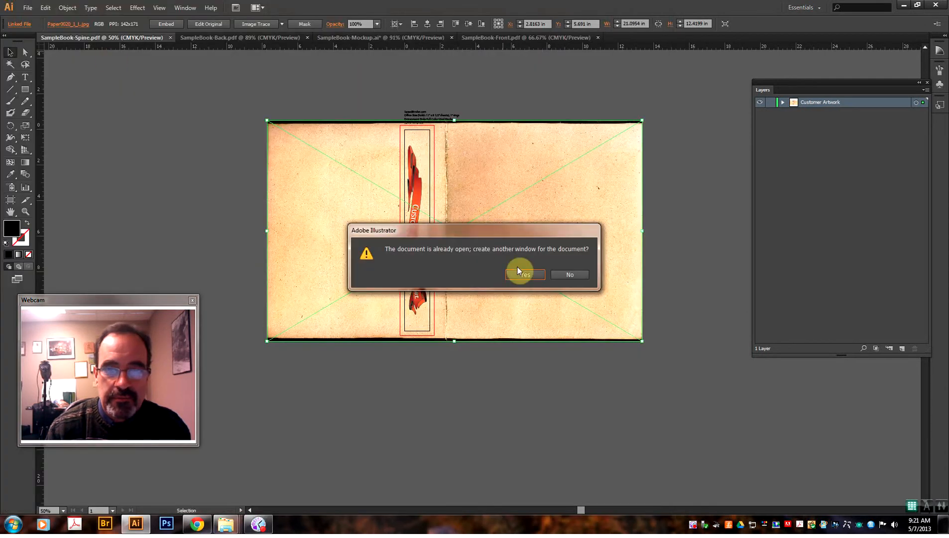
pyautogui.click(559, 271)
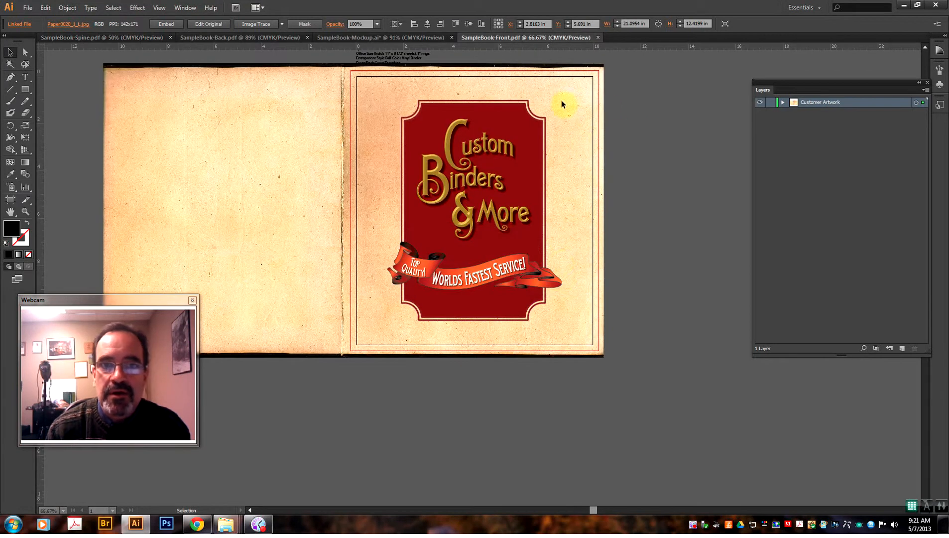
# Hide and show the Customer Artwork and Layer 2 layers to inspect the template outlines, and select the parchment background image
pyautogui.hotkey('ctrl', 'shift', 'a')
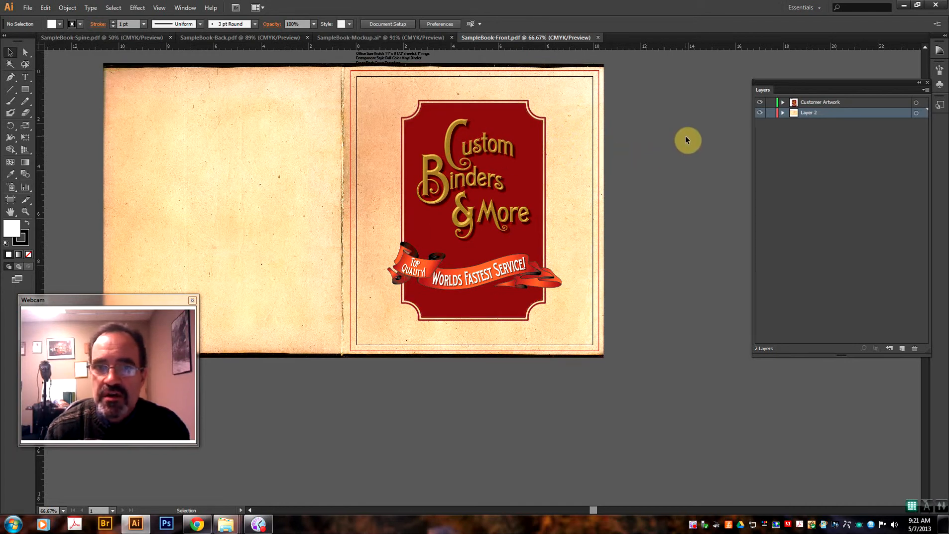
pyautogui.click(760, 102)
pyautogui.click(760, 112)
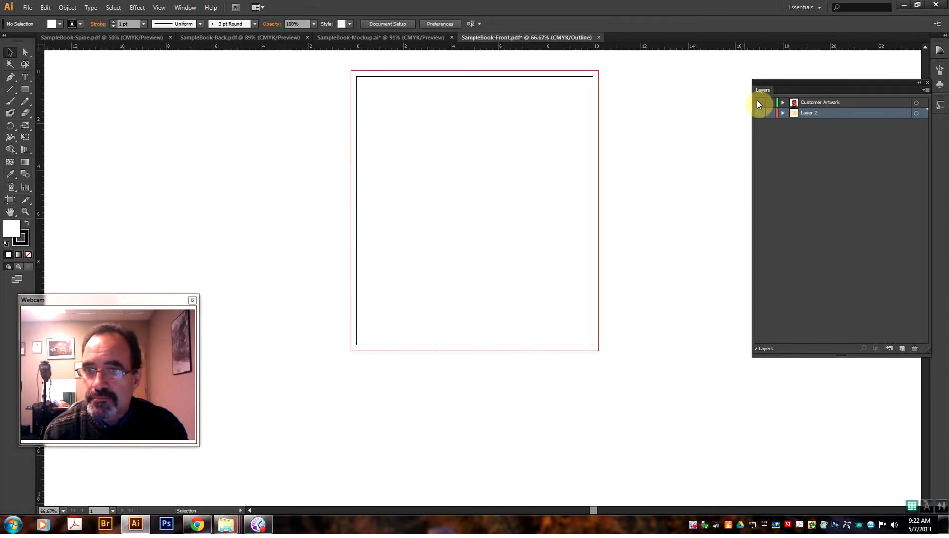
pyautogui.hotkey('ctrl', 'y')
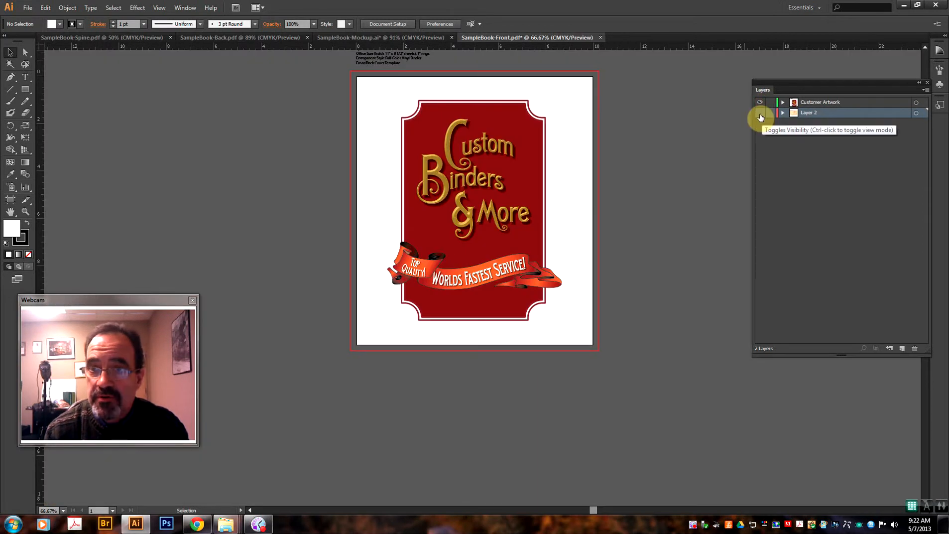
pyautogui.click(759, 114)
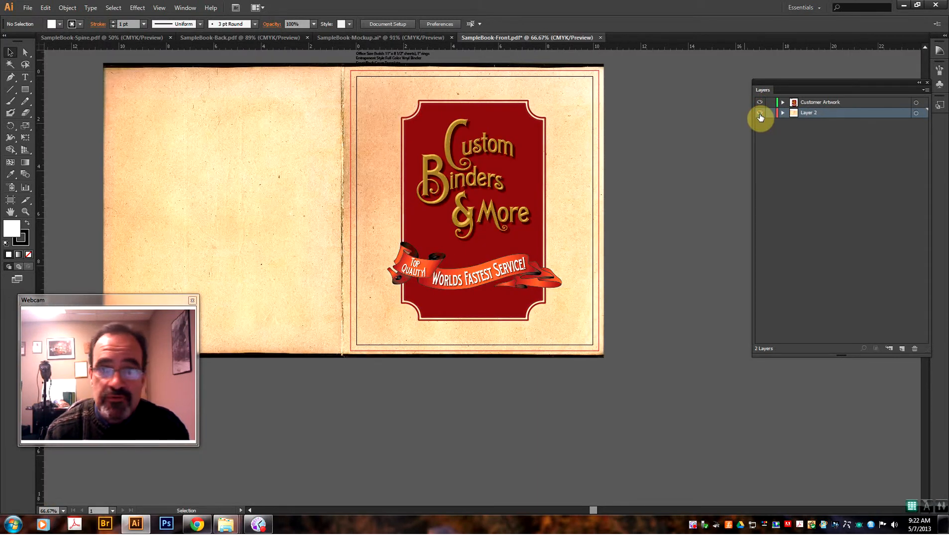
pyautogui.click(164, 106)
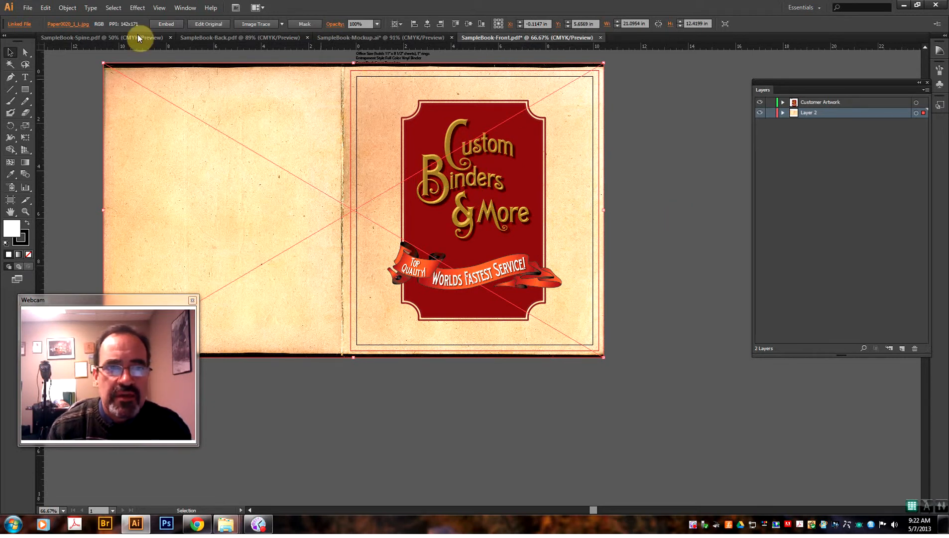
# Save the front cover as an Adobe PDF named SampleBook-Front.pdf, replacing the existing file
pyautogui.click(28, 9)
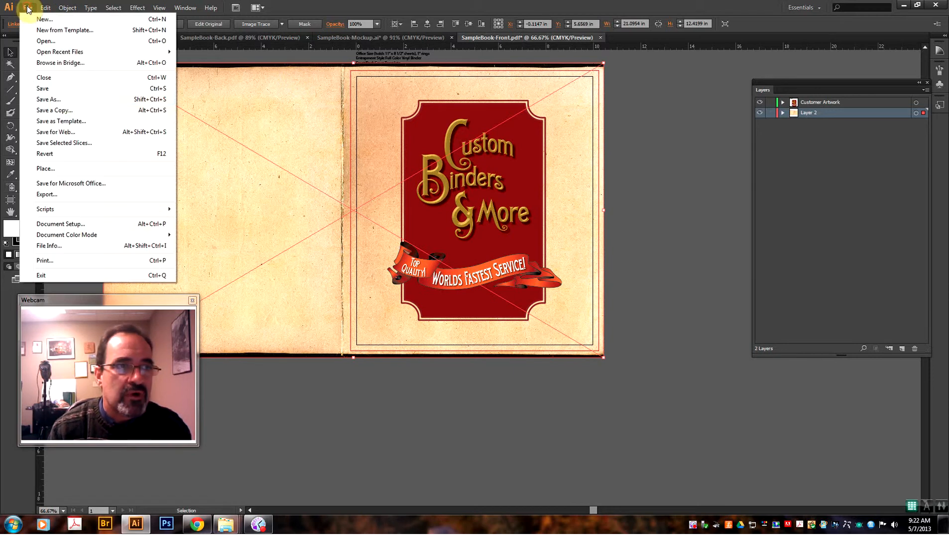
pyautogui.click(61, 100)
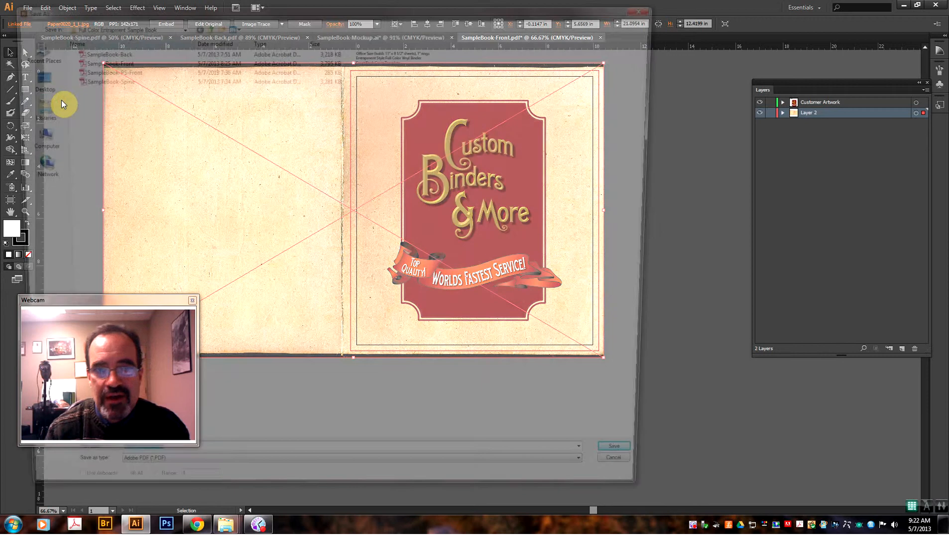
pyautogui.click(643, 471)
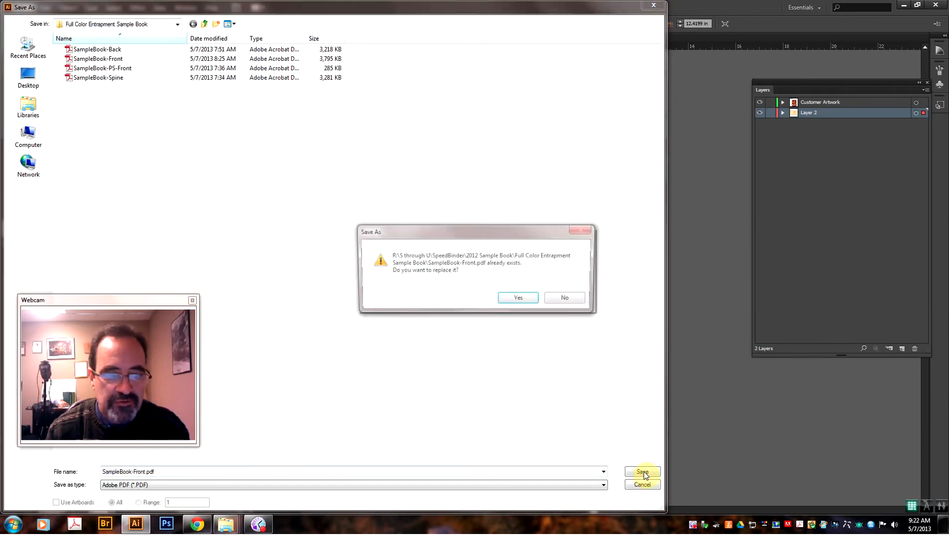
pyautogui.click(523, 298)
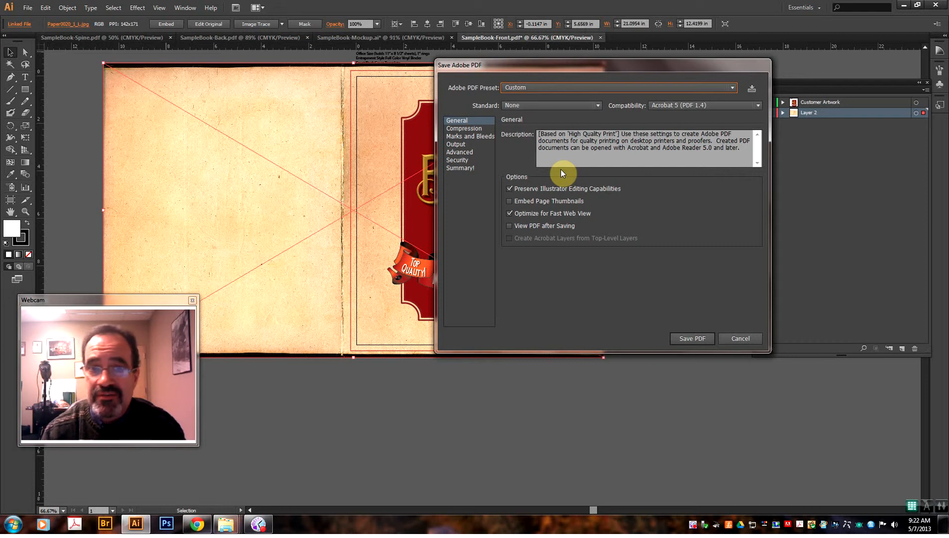
# Save the PDF with the High Quality Print preset, trim marks, registration marks and color bars, no page information, and document bleed settings
pyautogui.click(530, 88)
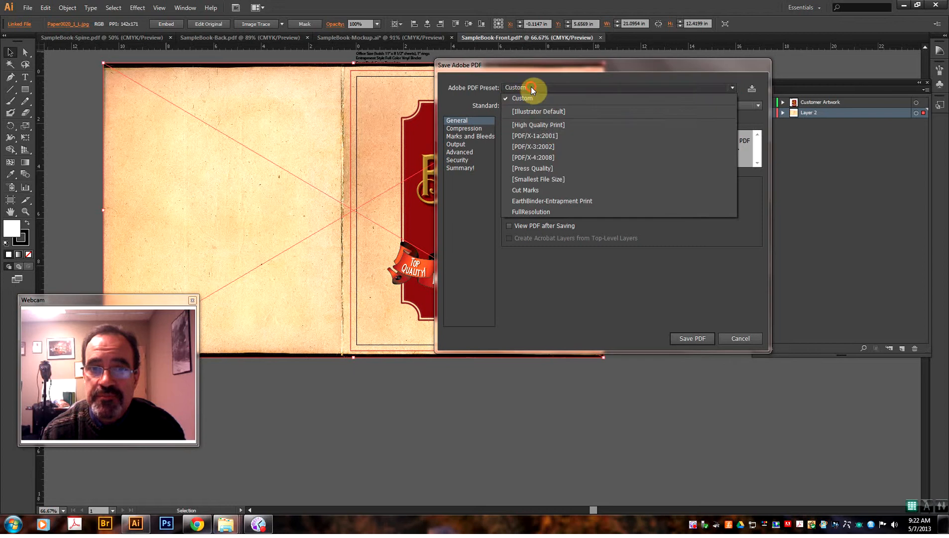
pyautogui.click(539, 125)
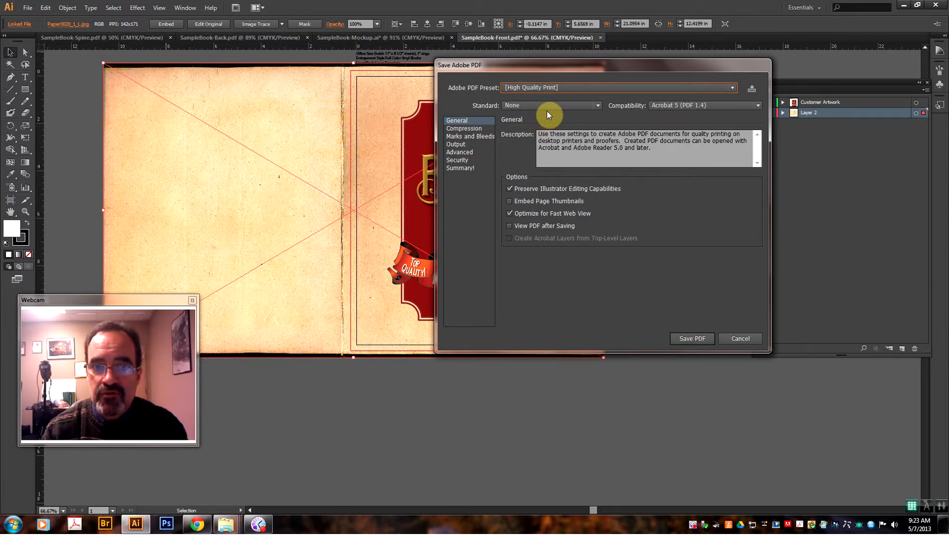
pyautogui.click(459, 139)
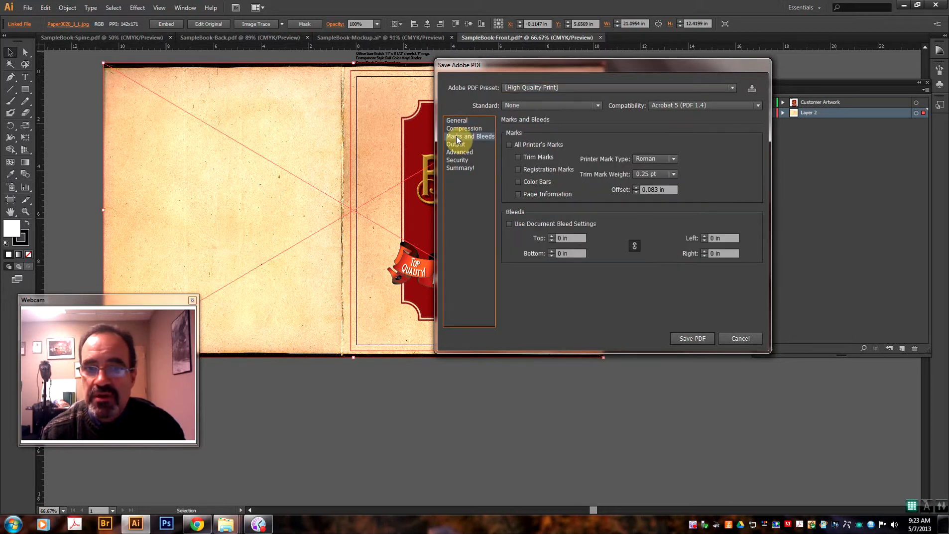
pyautogui.click(517, 145)
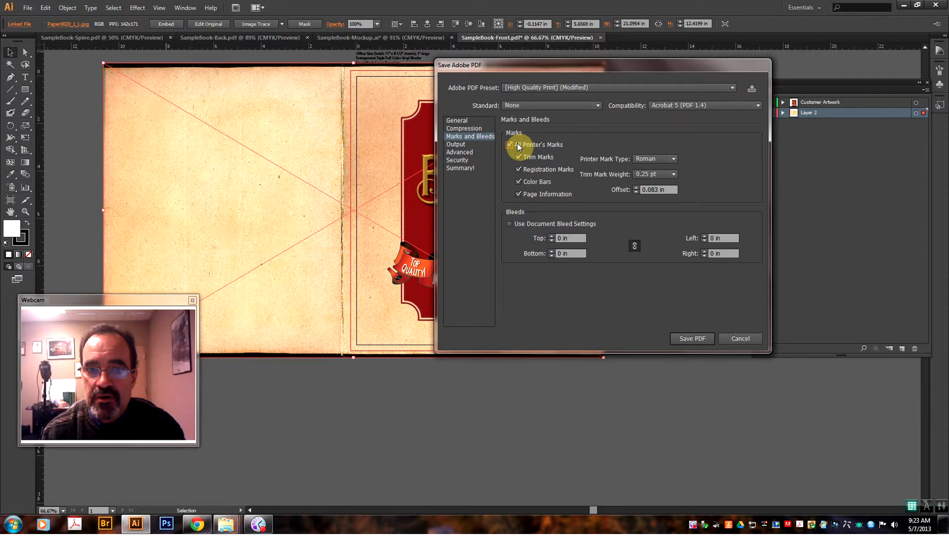
pyautogui.click(528, 223)
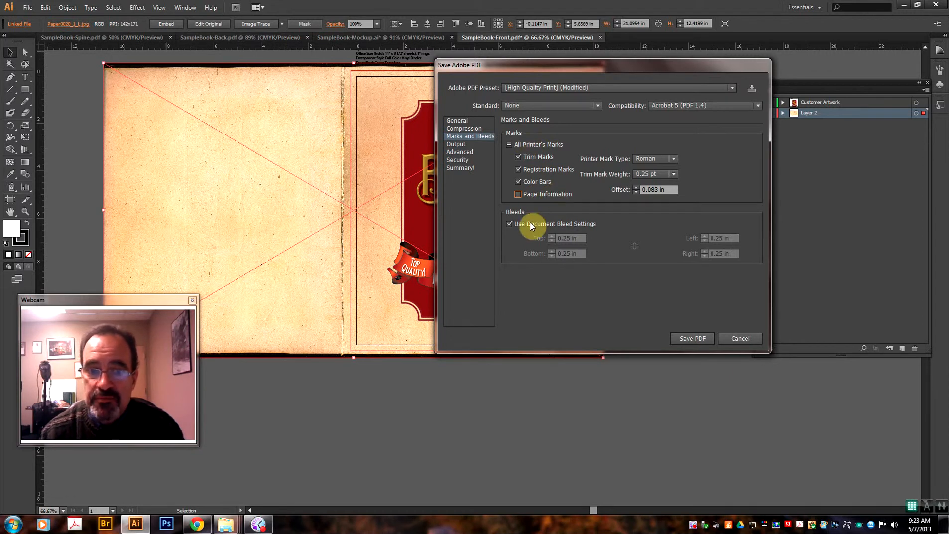
pyautogui.click(694, 340)
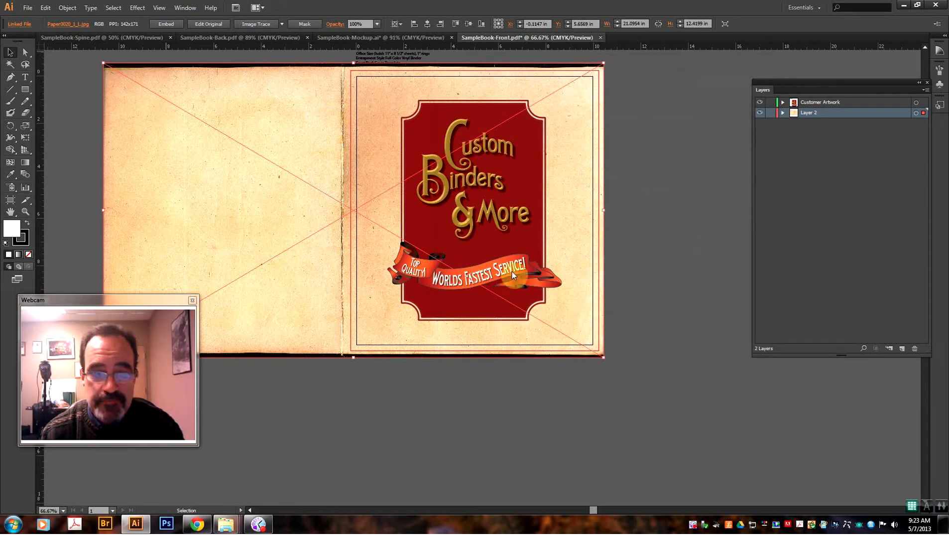
# Switch to Windows Explorer and browse Artwork (R:) to the Full Color Entrapment Sample Book folder containing the saved SampleBook-Front PDF
pyautogui.moveTo(225, 526)
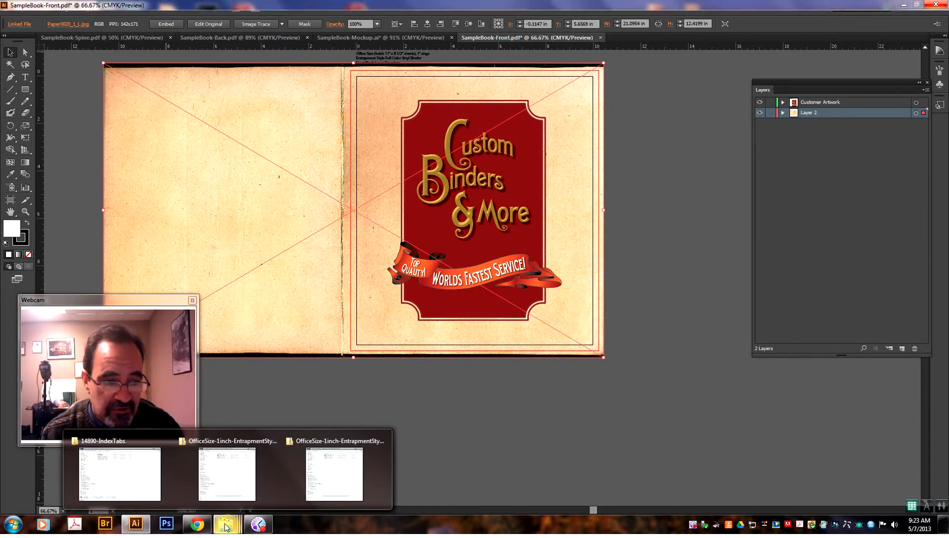
pyautogui.click(227, 481)
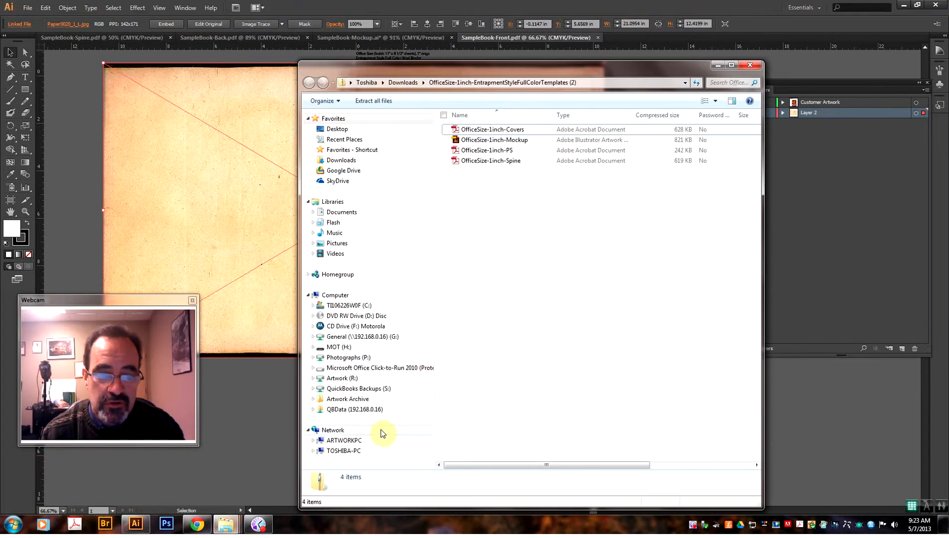
pyautogui.click(342, 377)
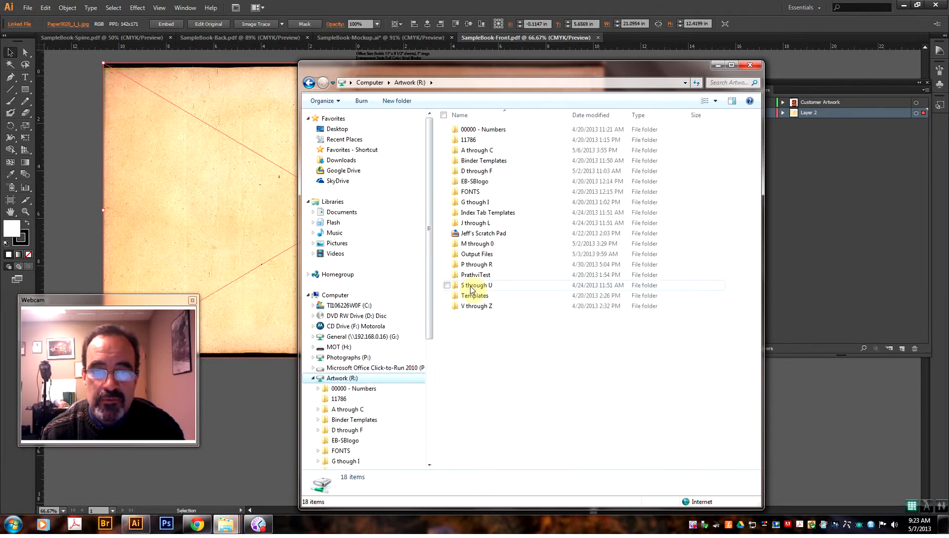
pyautogui.doubleClick(471, 287)
pyautogui.doubleClick(485, 131)
pyautogui.doubleClick(483, 130)
pyautogui.doubleClick(483, 130)
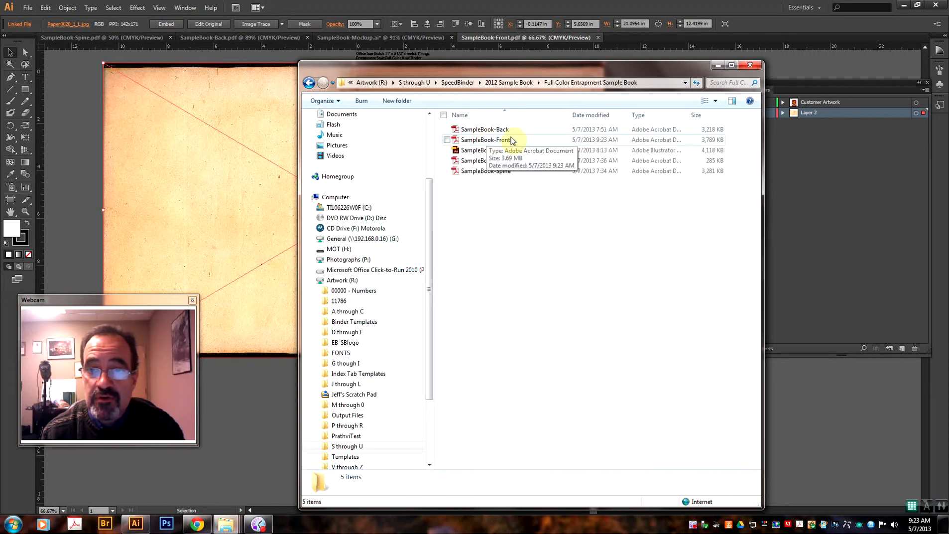
# Open the SampleBook-Front PDF in Acrobat and zoom out to examine the full page with its trim marks, registration marks and color bars
pyautogui.click(478, 145)
pyautogui.doubleClick(479, 144)
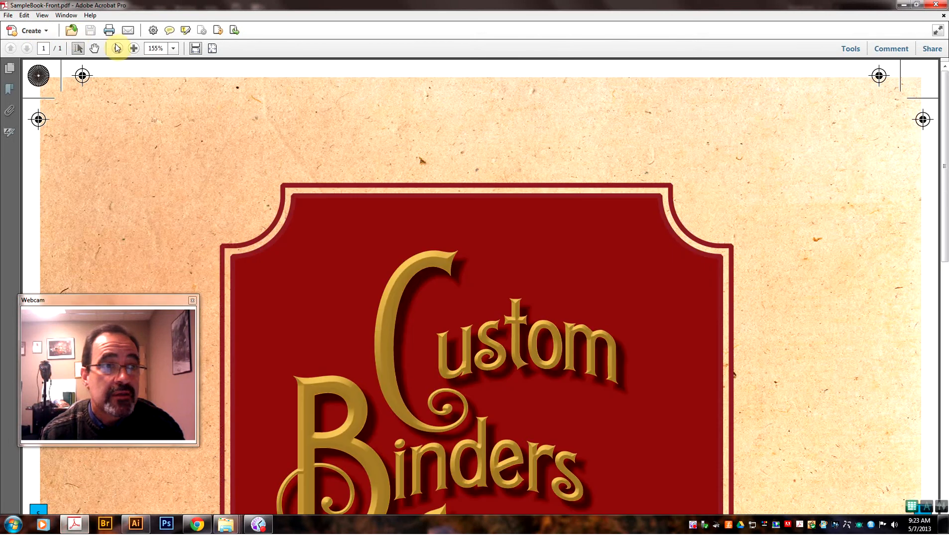
pyautogui.click(117, 48)
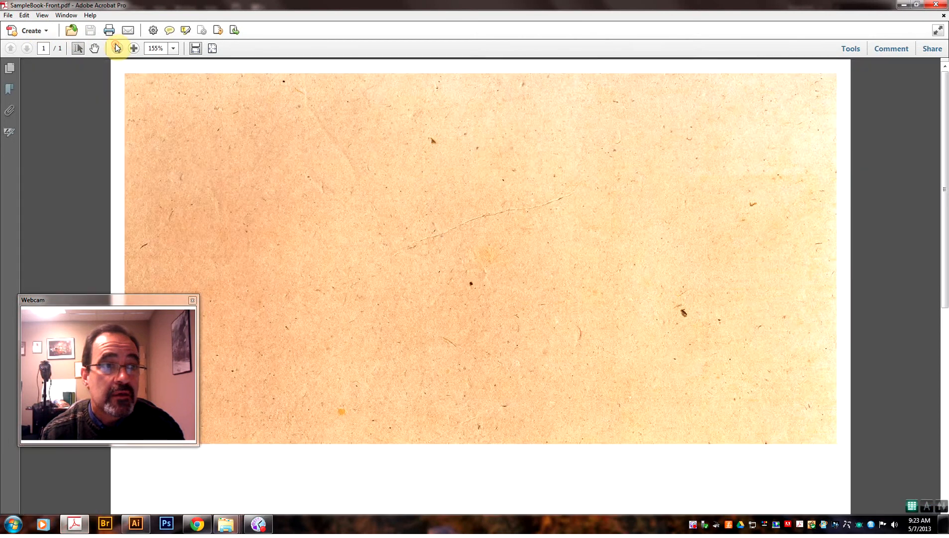
pyautogui.click(118, 48)
pyautogui.click(118, 48)
pyautogui.click(117, 48)
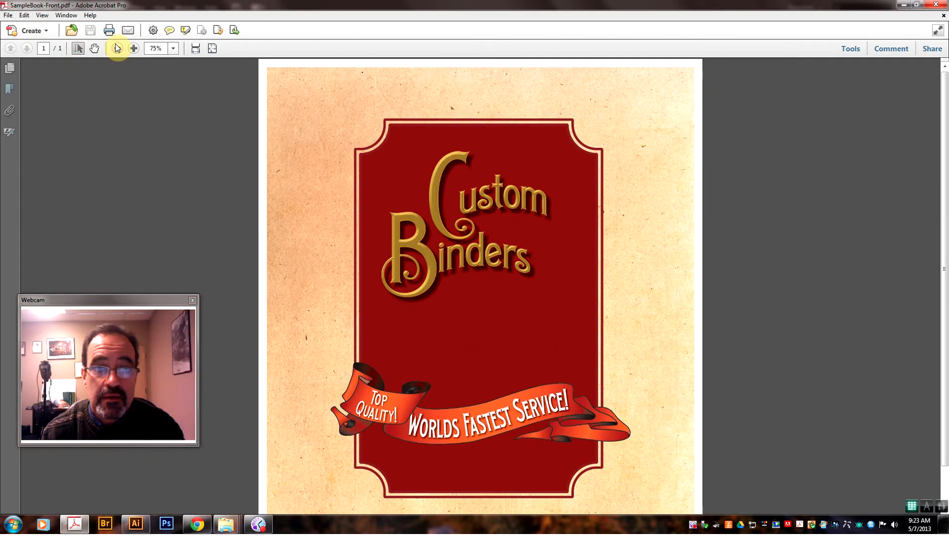
pyautogui.click(118, 48)
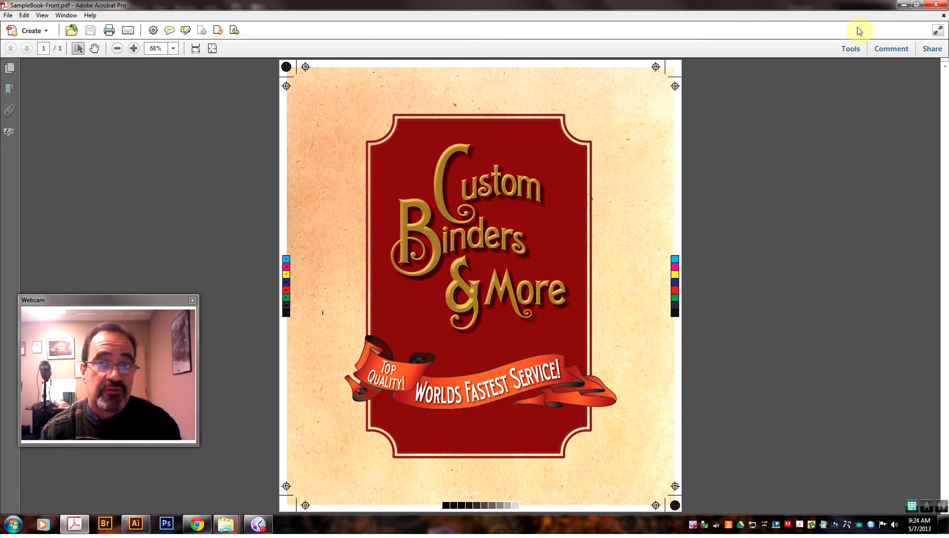
# Open the SampleBook-Spine PDF from the sample book folder, zoom out to examine the whole page and its trim marks, and close it
pyautogui.moveTo(225, 522)
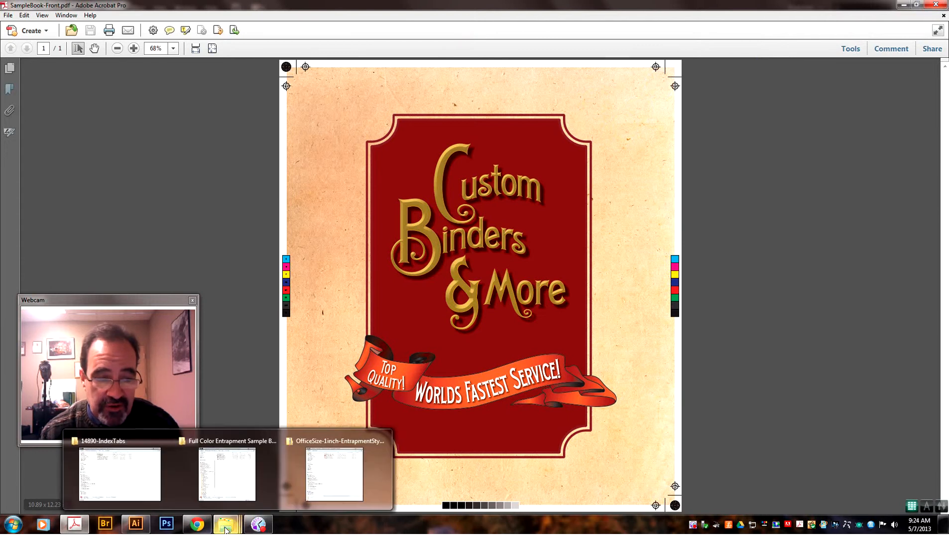
pyautogui.click(222, 478)
pyautogui.doubleClick(500, 171)
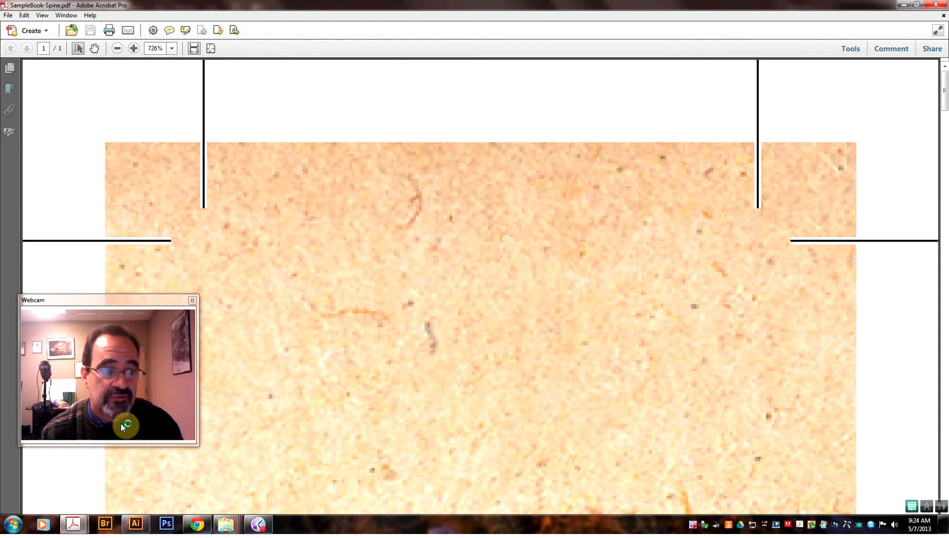
pyautogui.click(118, 49)
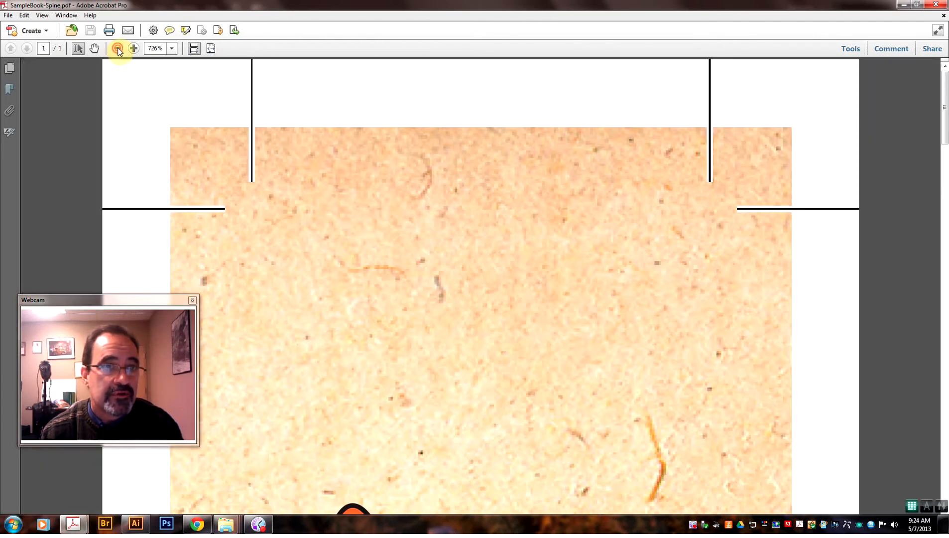
pyautogui.click(118, 49)
pyautogui.click(118, 49)
pyautogui.click(117, 49)
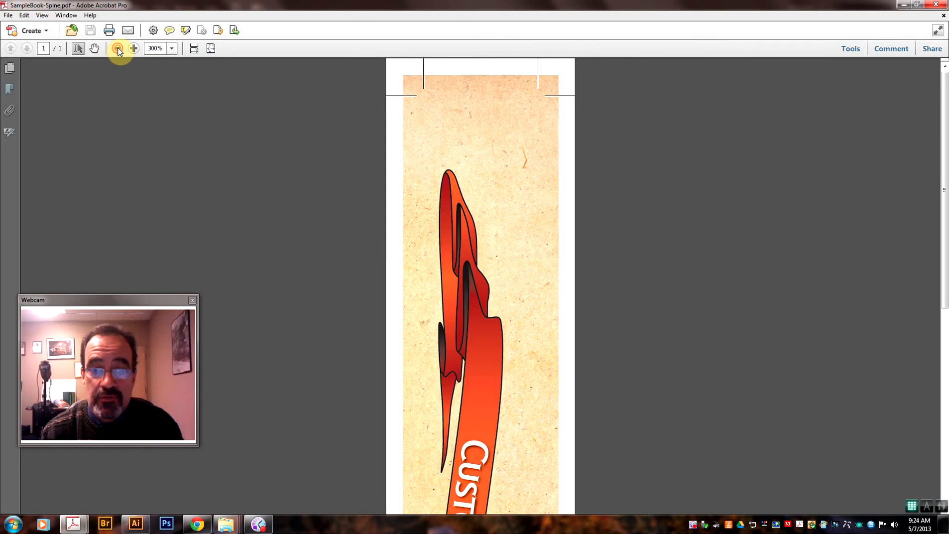
pyautogui.click(118, 49)
pyautogui.click(118, 49)
pyautogui.click(118, 49)
pyautogui.click(118, 49)
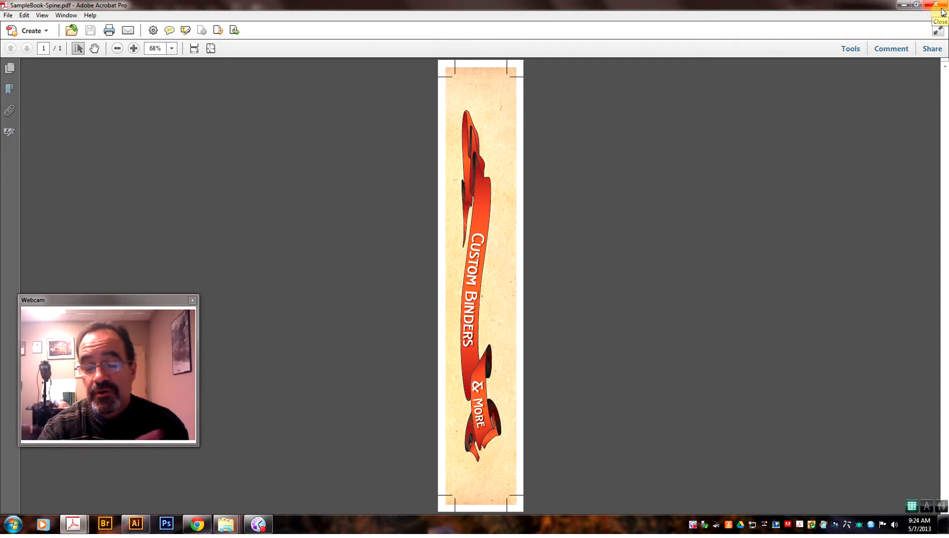
pyautogui.click(939, 6)
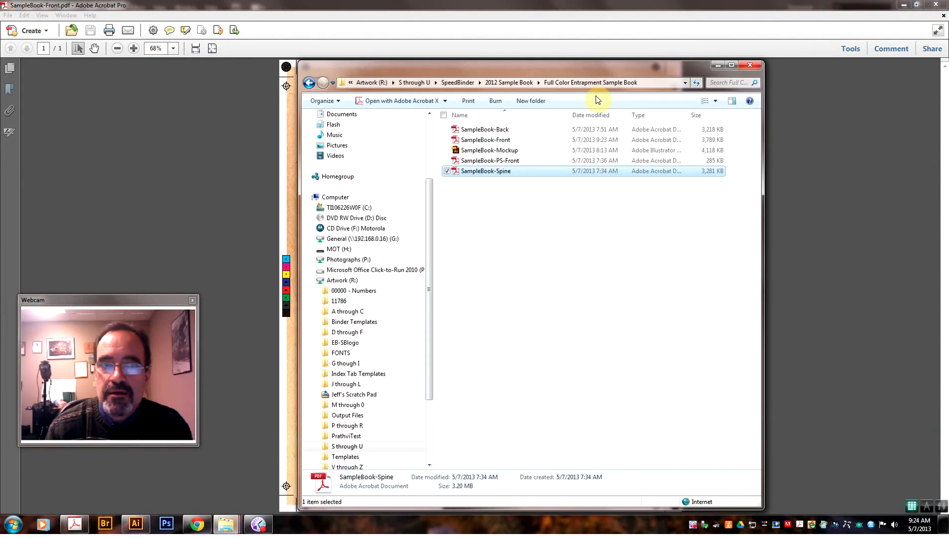
# Return to Illustrator, bring up the SampleBook-Mockup.ai document, and move the Layers panel clear of the mockup heading
pyautogui.click(718, 65)
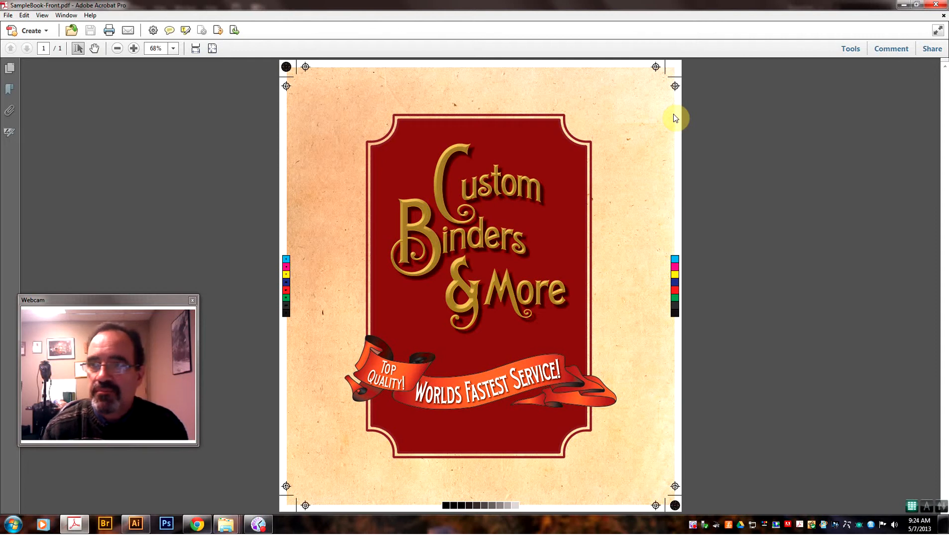
pyautogui.click(904, 5)
pyautogui.click(891, 6)
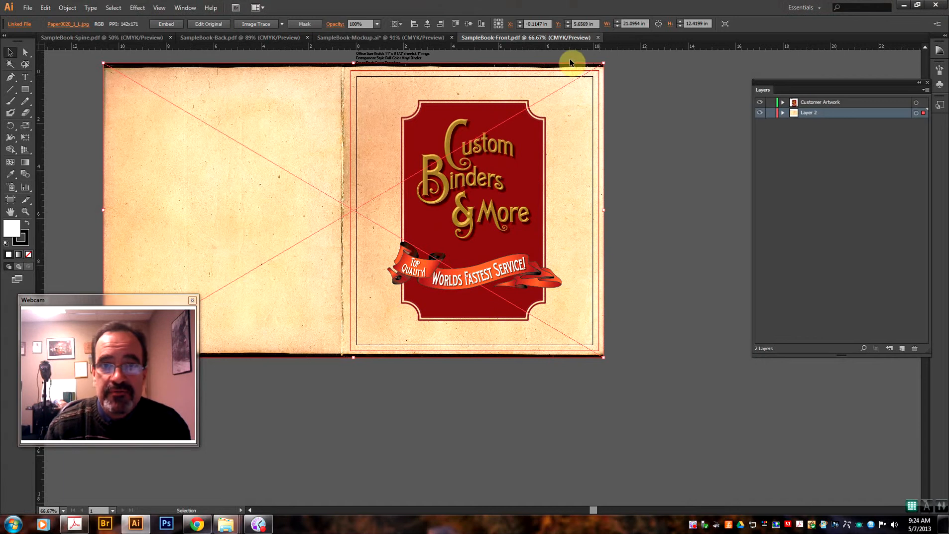
pyautogui.click(346, 38)
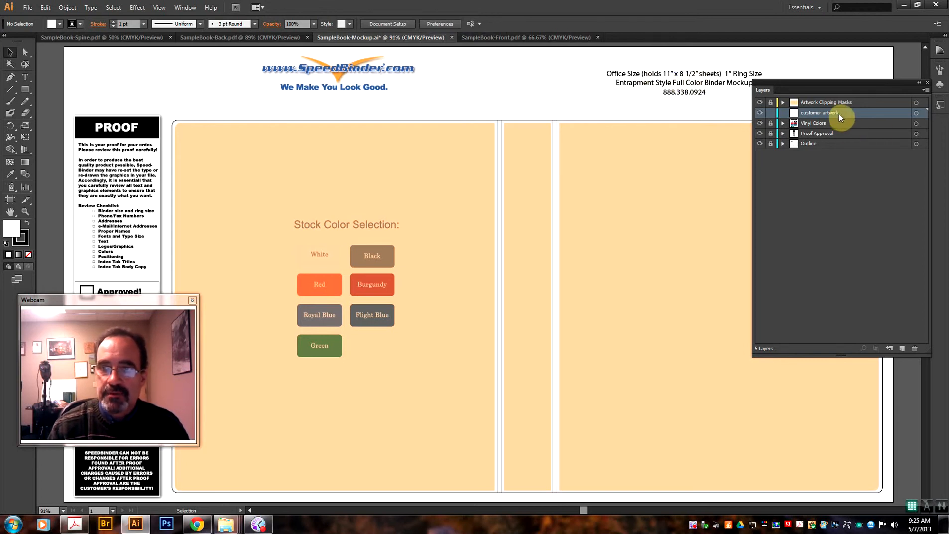
pyautogui.moveTo(800, 84); pyautogui.dragTo(744, 108)
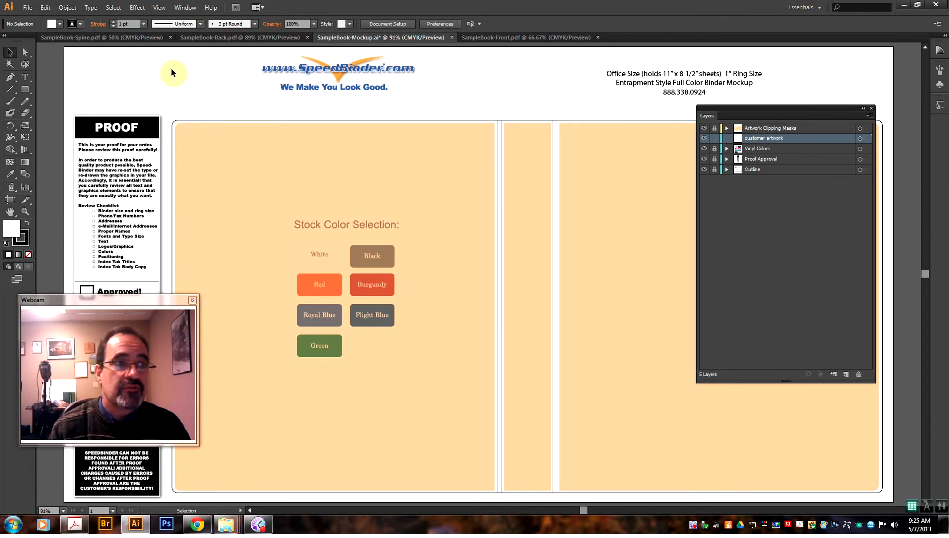
# Place the SampleBook-Front PDF on the customer artwork layer of the mockup, cropped to Media
pyautogui.click(28, 7)
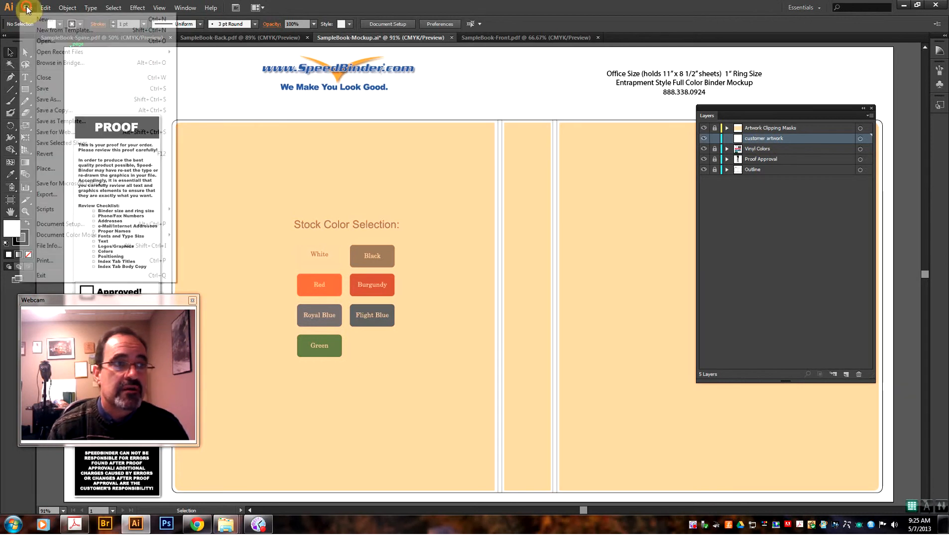
pyautogui.click(48, 169)
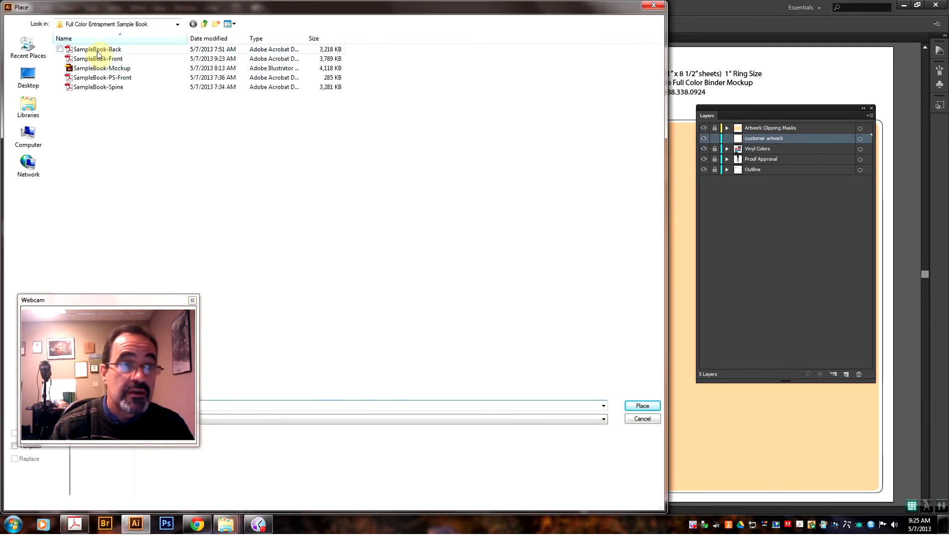
pyautogui.click(99, 59)
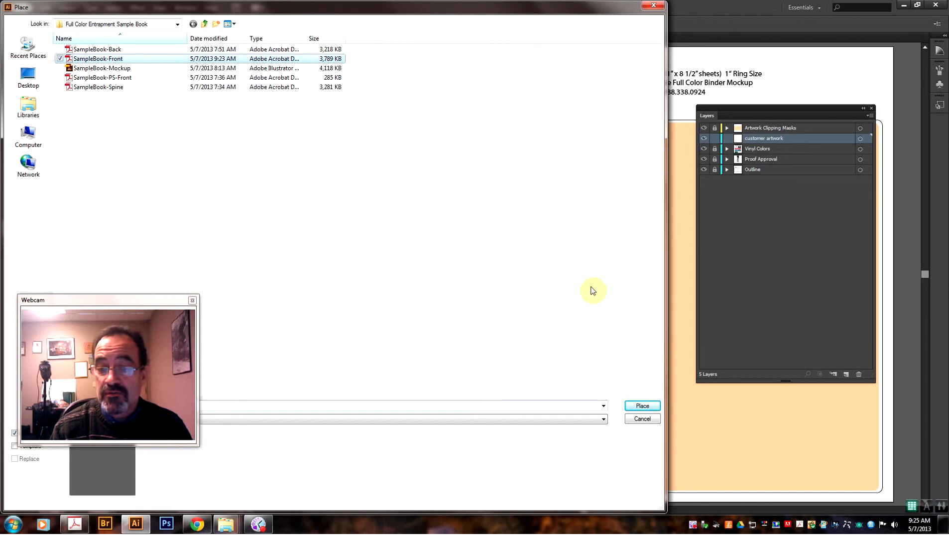
pyautogui.click(639, 406)
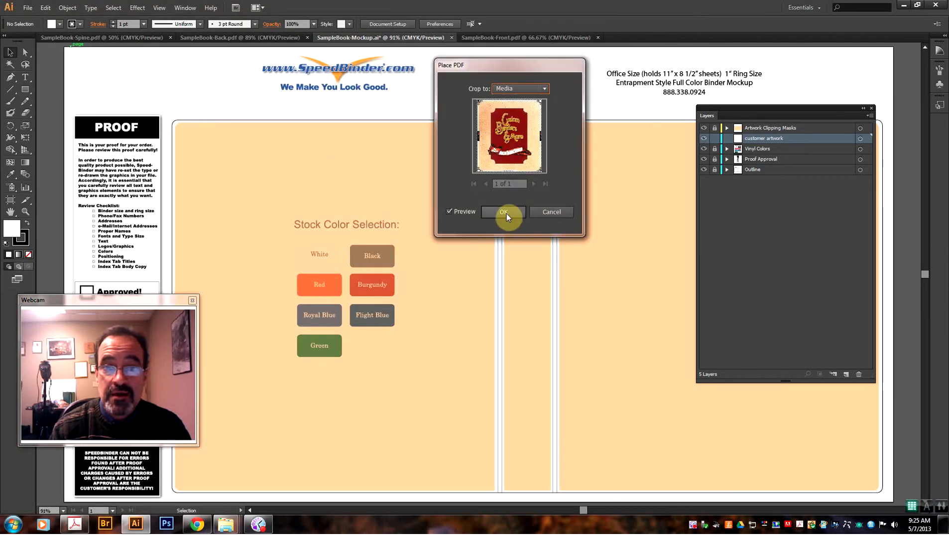
pyautogui.click(503, 212)
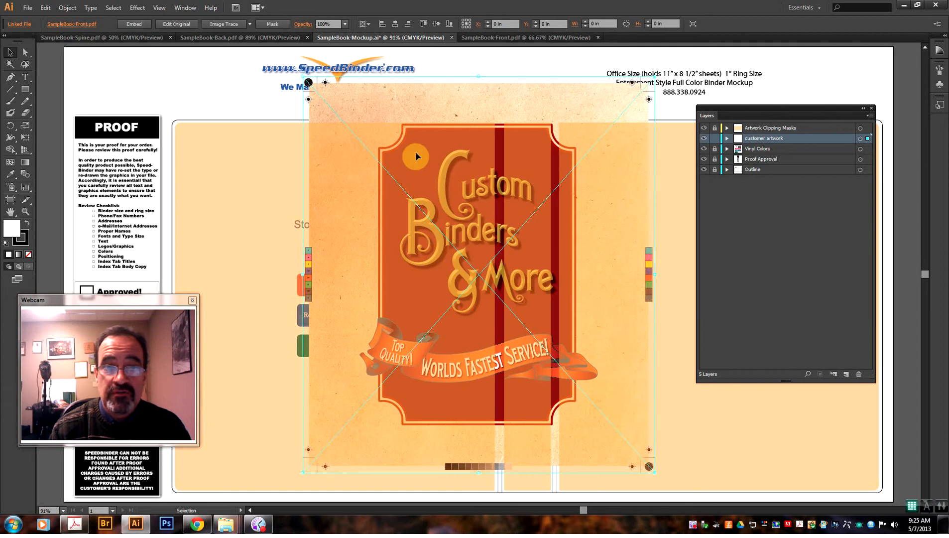
# Place the SampleBook-Back PDF on the customer artwork layer, cropped to Media
pyautogui.click(29, 8)
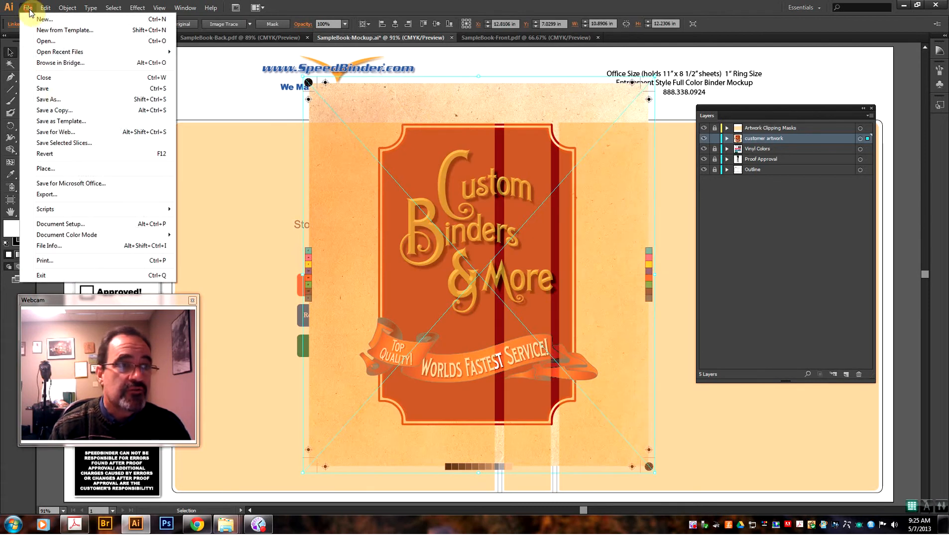
pyautogui.click(50, 168)
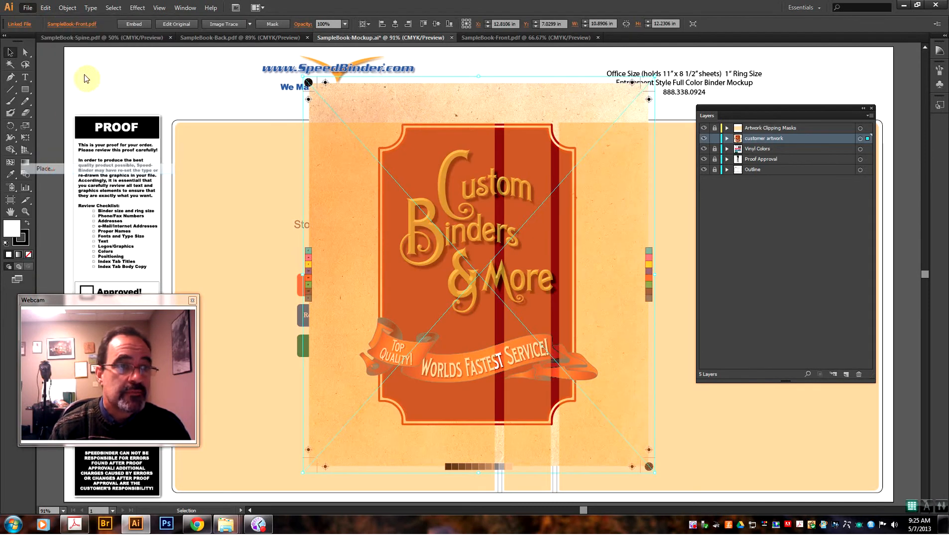
pyautogui.doubleClick(114, 51)
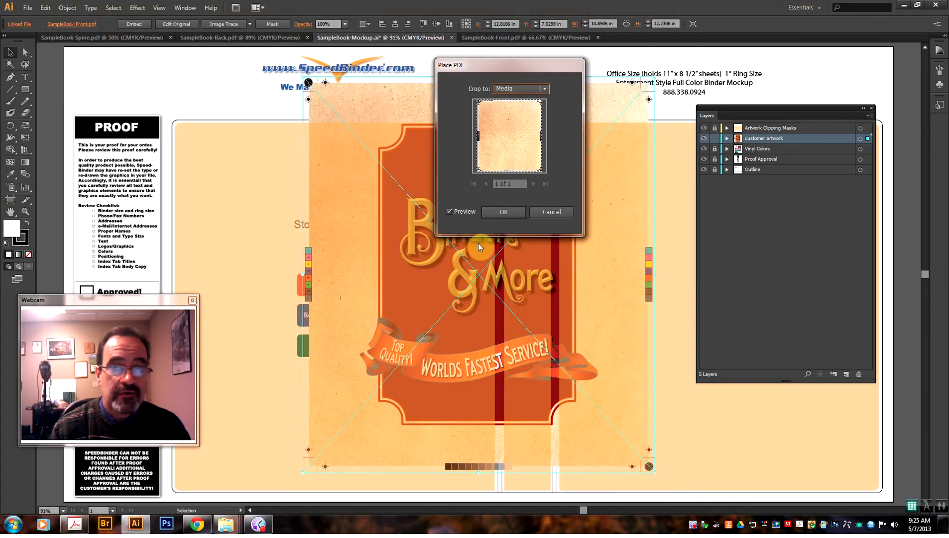
pyautogui.click(510, 214)
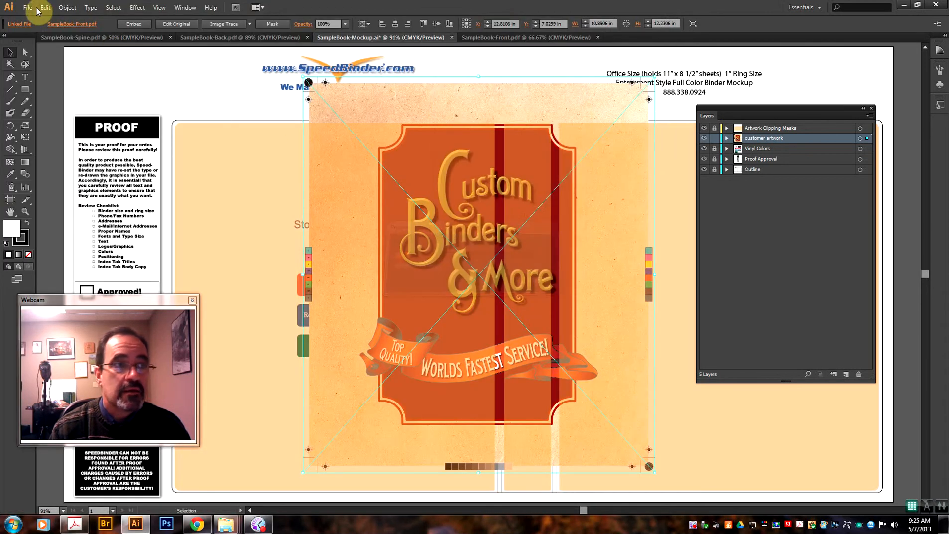
# Place the SampleBook-Spine PDF on the customer artwork layer, cropped to Media, and move it away from the spine area toward the back cover
pyautogui.click(29, 8)
pyautogui.click(61, 169)
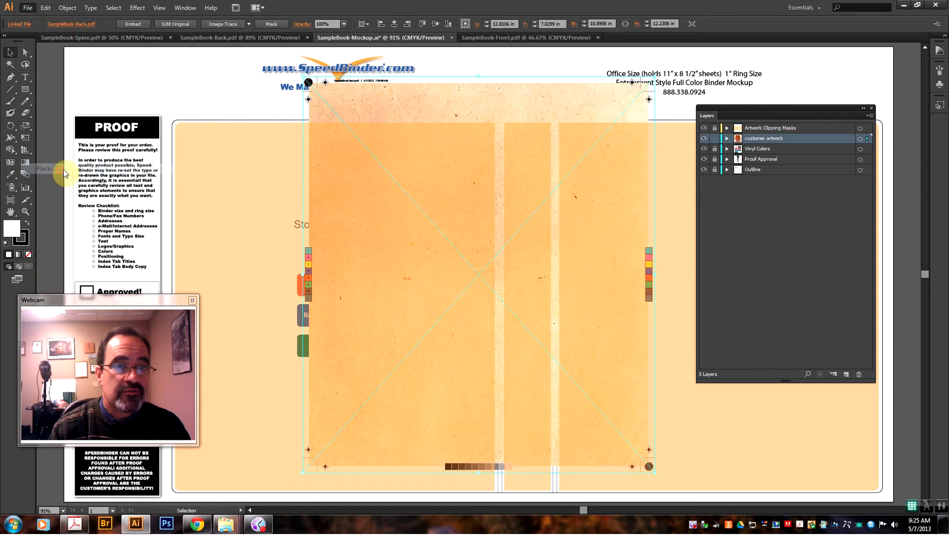
pyautogui.doubleClick(115, 90)
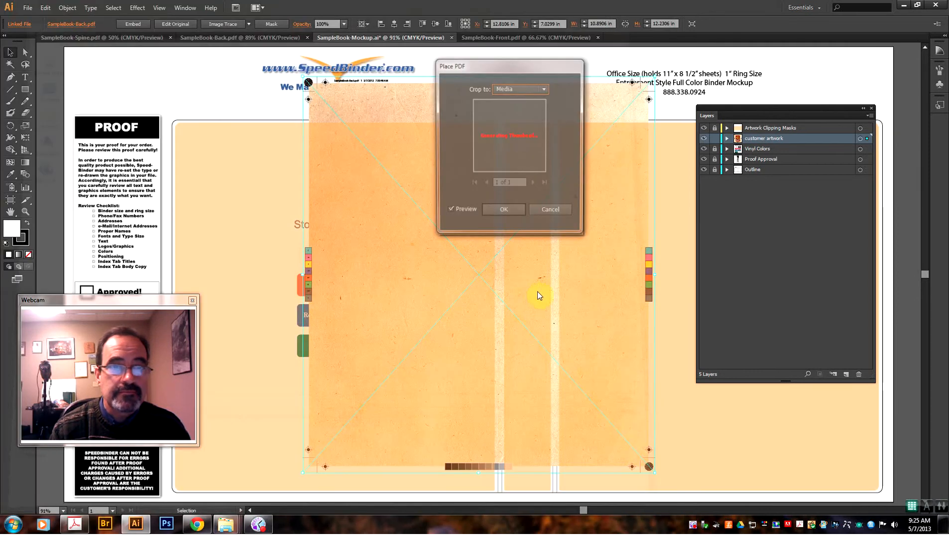
pyautogui.click(504, 211)
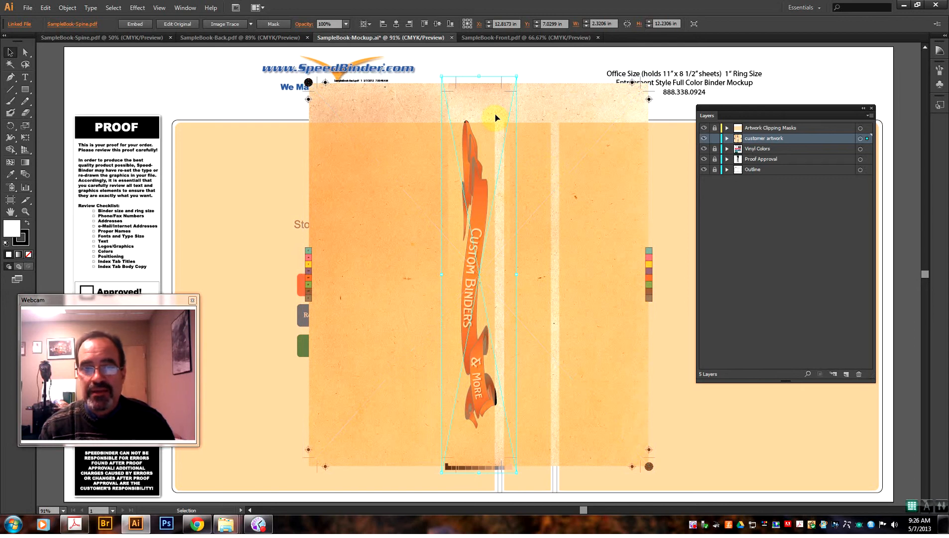
pyautogui.moveTo(493, 114); pyautogui.dragTo(405, 107)
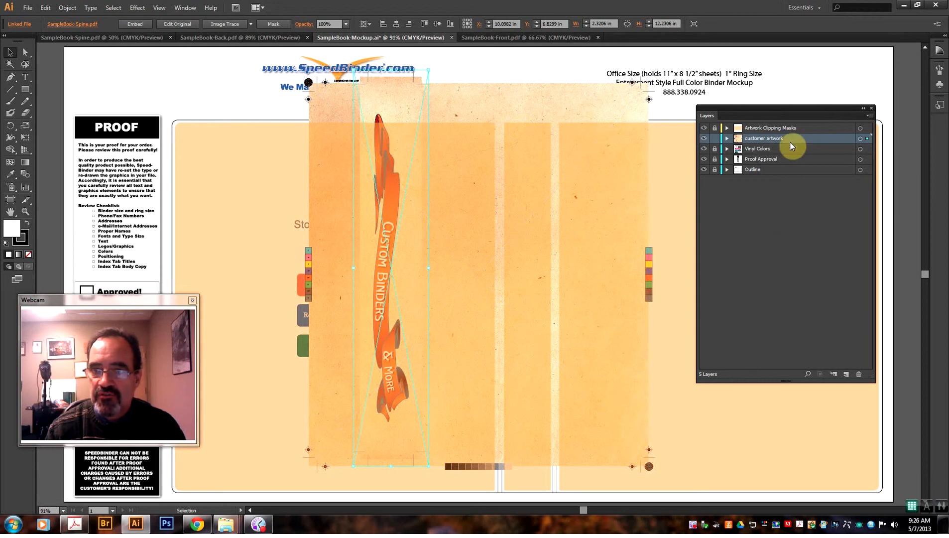
# Unlock the Artwork Clipping Masks layer and select its cover and spine mask shapes one after another
pyautogui.click(704, 128)
pyautogui.click(518, 175)
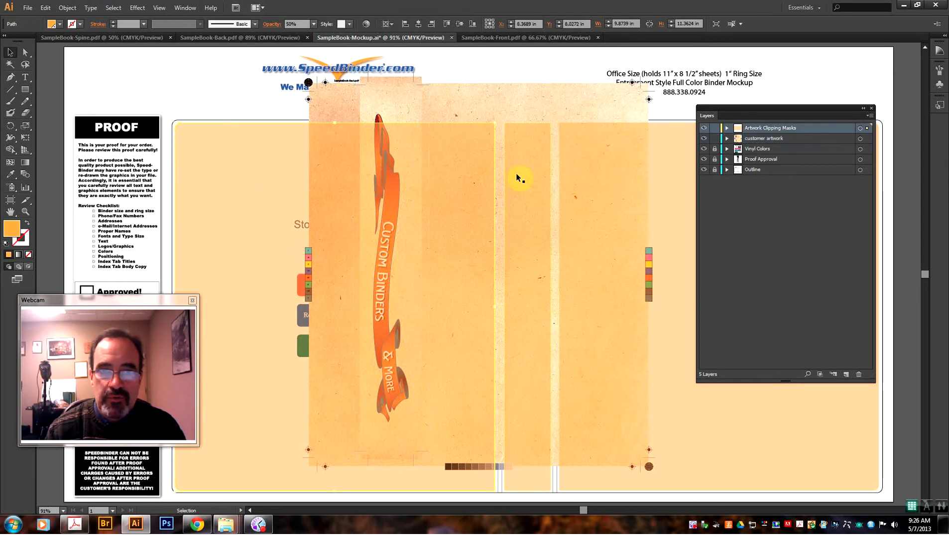
pyautogui.click(588, 172)
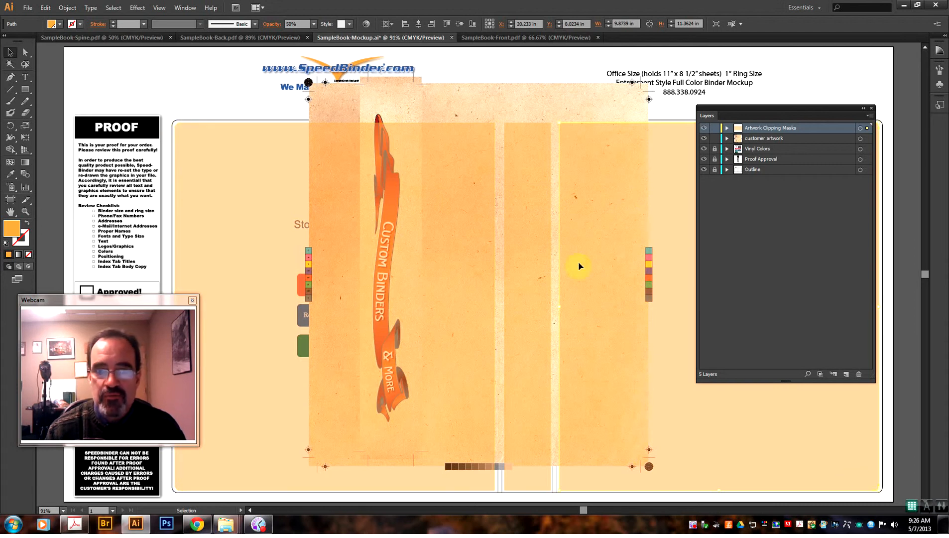
# Center the placed spine artwork horizontally and vertically on the spine clipping mask, using the mask as the key object
pyautogui.click(397, 98)
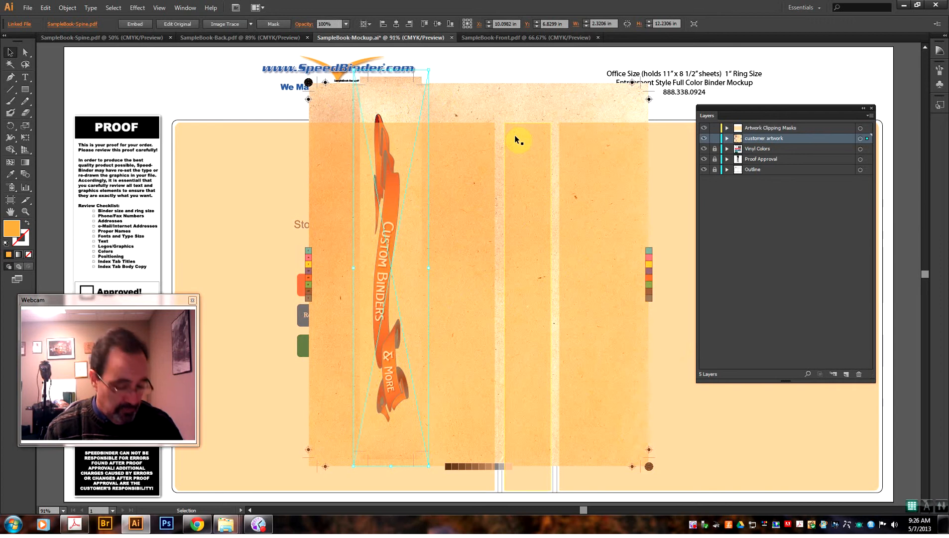
pyautogui.moveTo(399, 93); pyautogui.dragTo(379, 94)
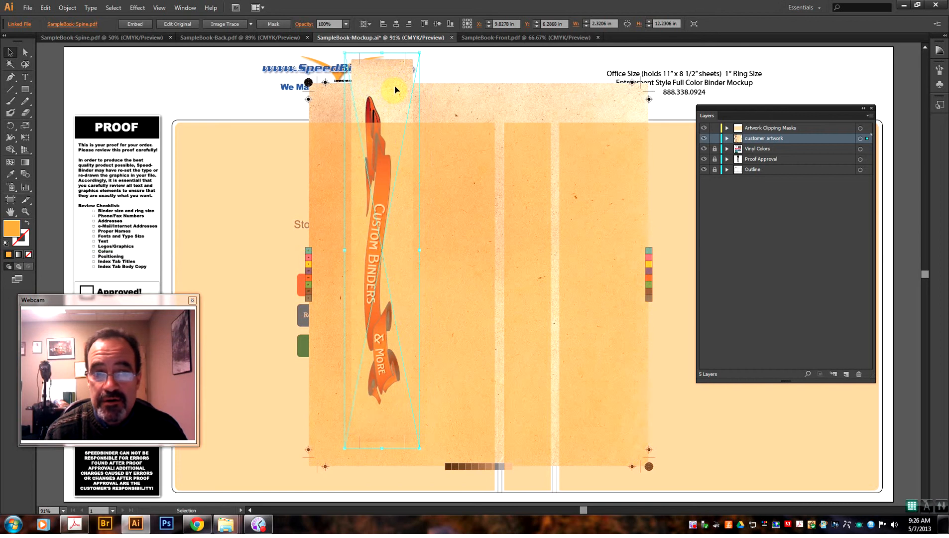
pyautogui.keyDown('shift'); pyautogui.click(541, 176); pyautogui.keyUp('shift')
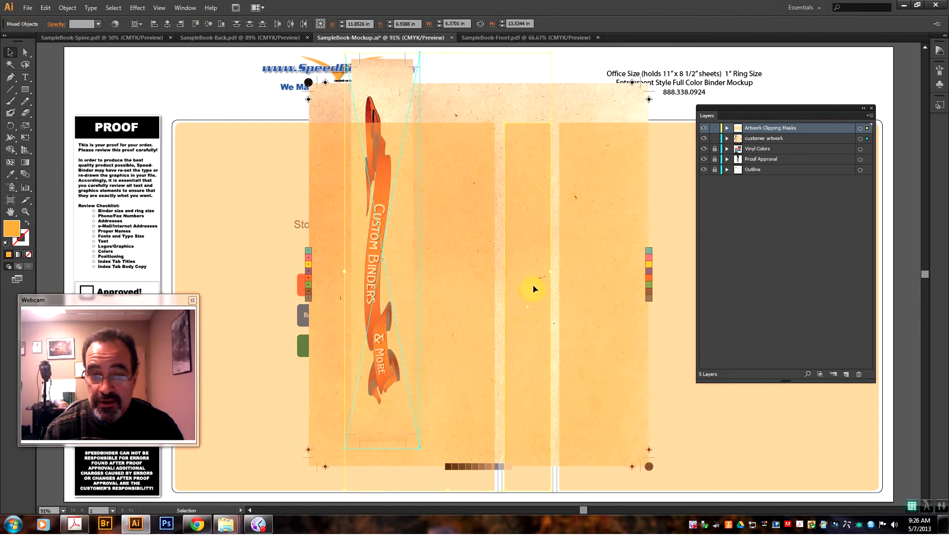
pyautogui.click(525, 171)
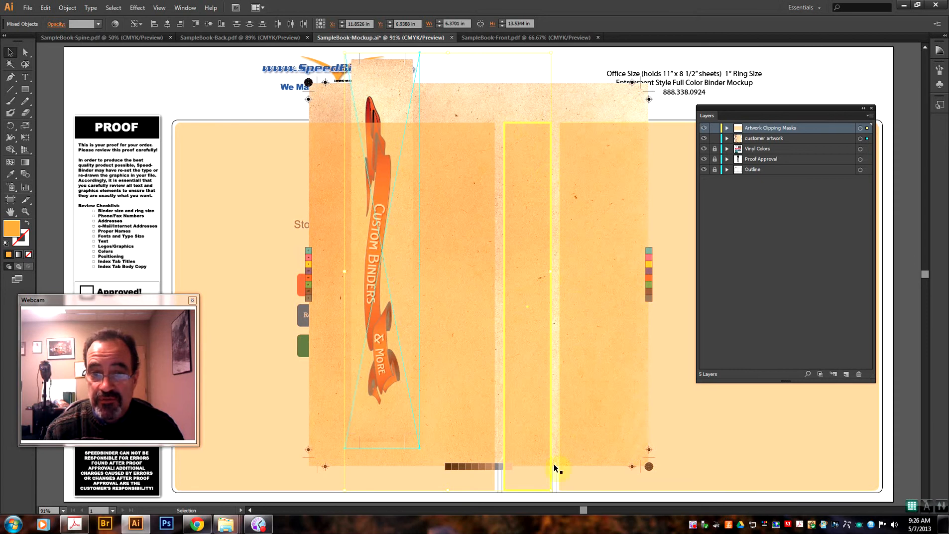
pyautogui.click(166, 24)
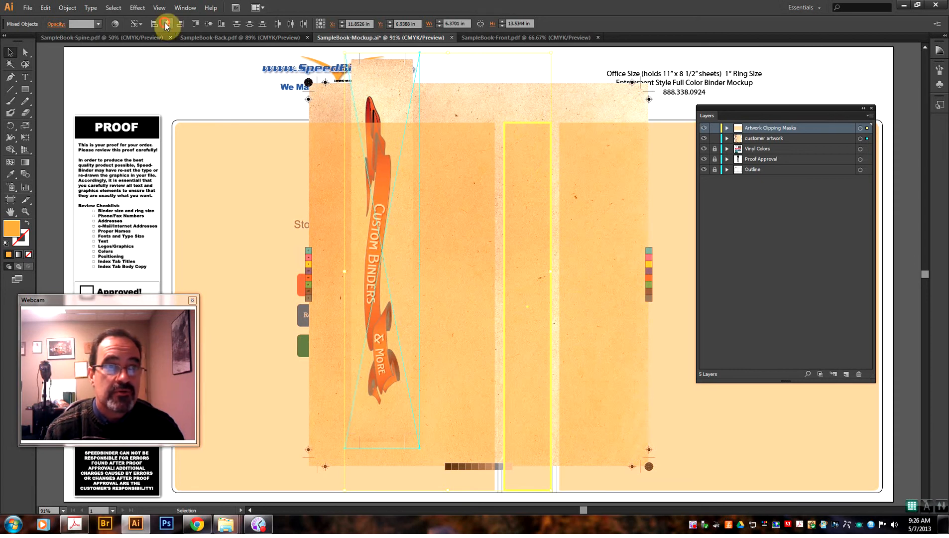
pyautogui.click(208, 25)
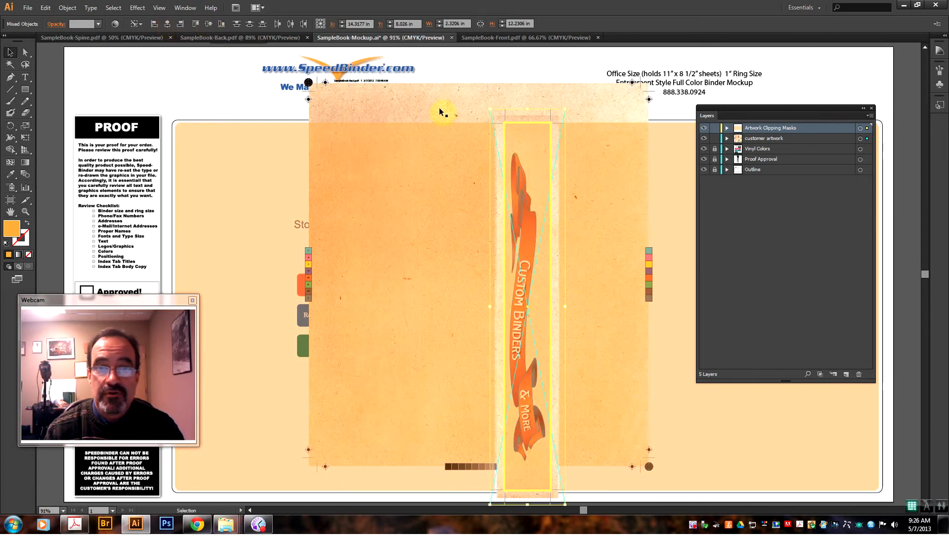
# Make a clipping mask from the centered spine artwork and the spine mask shape
pyautogui.rightClick(528, 158)
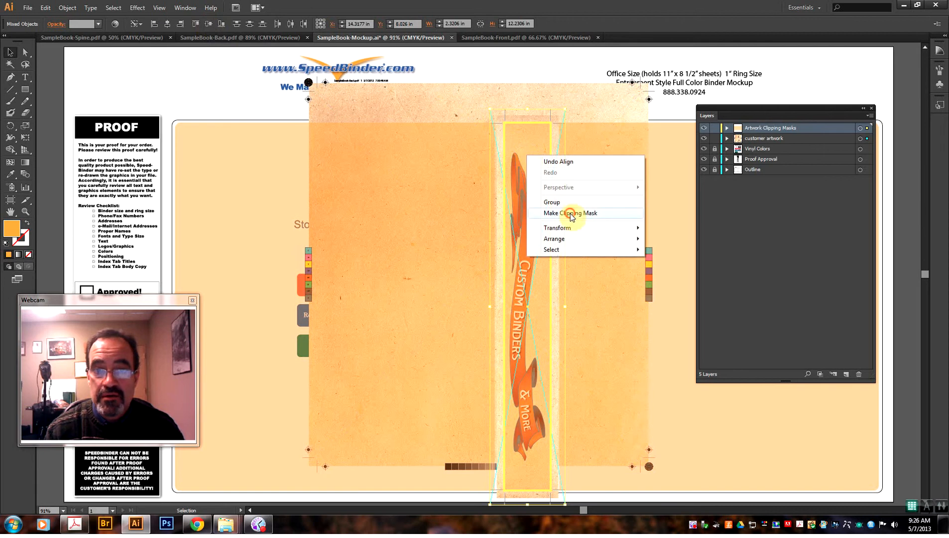
pyautogui.click(569, 212)
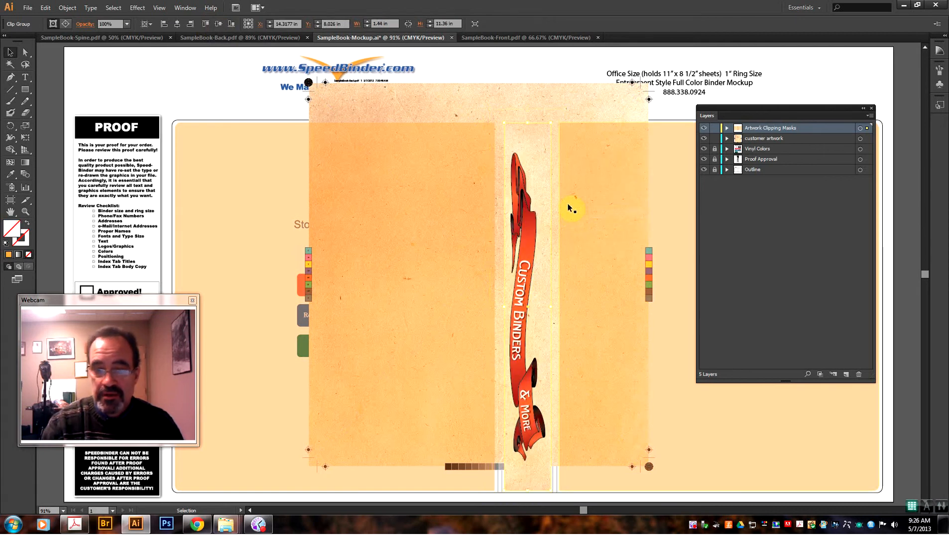
# Center the SampleBook-Back artwork horizontally and vertically on the back cover mask as key object, and make a clipping mask from them
pyautogui.moveTo(474, 109); pyautogui.dragTo(431, 58)
pyautogui.moveTo(432, 97)
pyautogui.mouseDown()
pyautogui.moveTo(462, 94)
pyautogui.moveTo(457, 113)
pyautogui.moveTo(445, 92)
pyautogui.mouseUp()
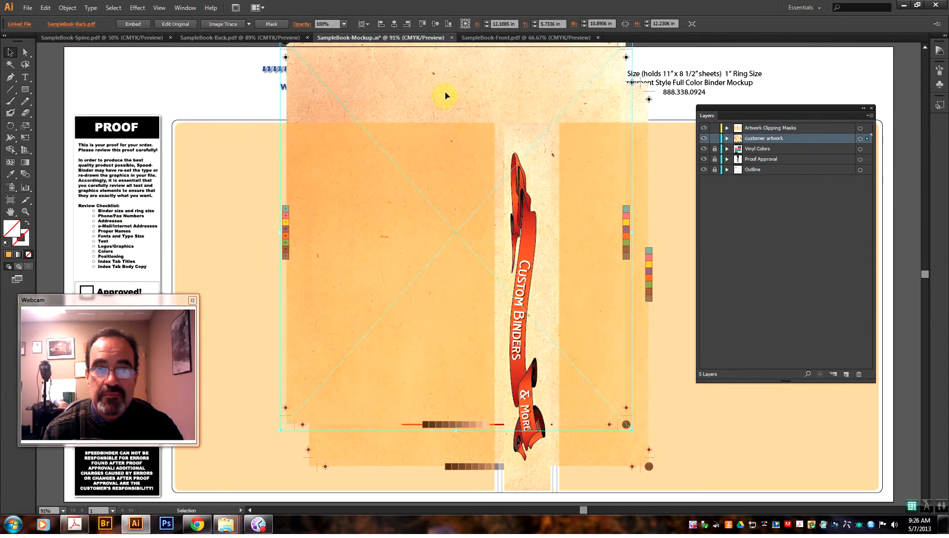
pyautogui.keyDown('shift'); pyautogui.click(243, 153); pyautogui.keyUp('shift')
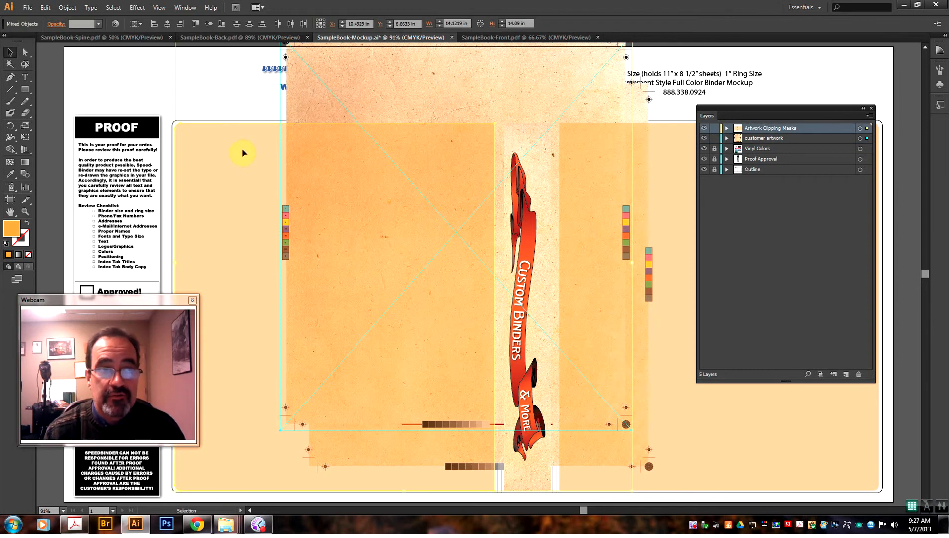
pyautogui.click(242, 153)
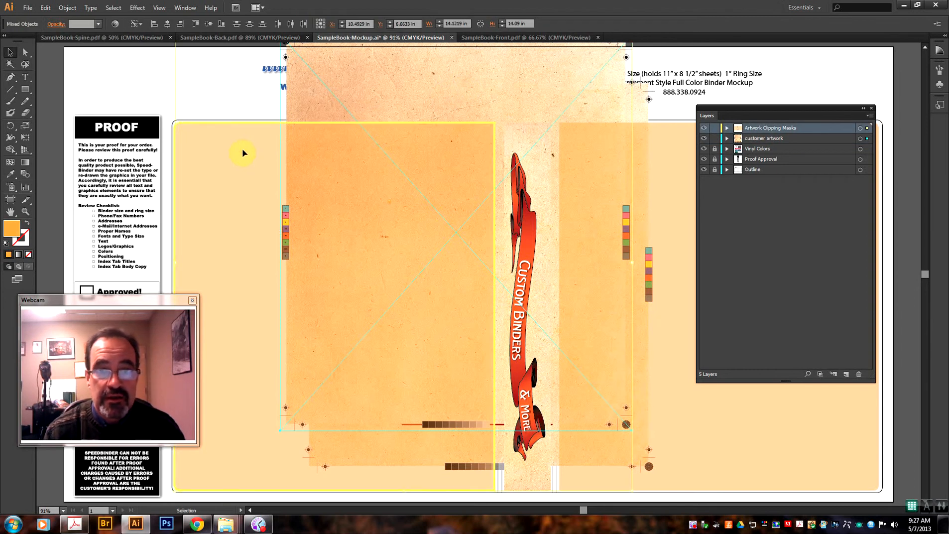
pyautogui.click(167, 23)
pyautogui.click(207, 24)
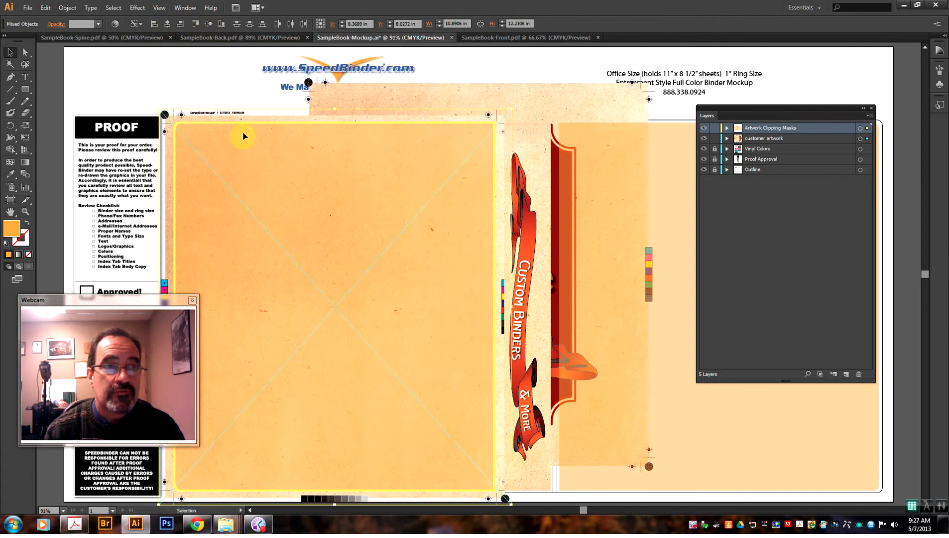
pyautogui.rightClick(248, 154)
pyautogui.click(282, 214)
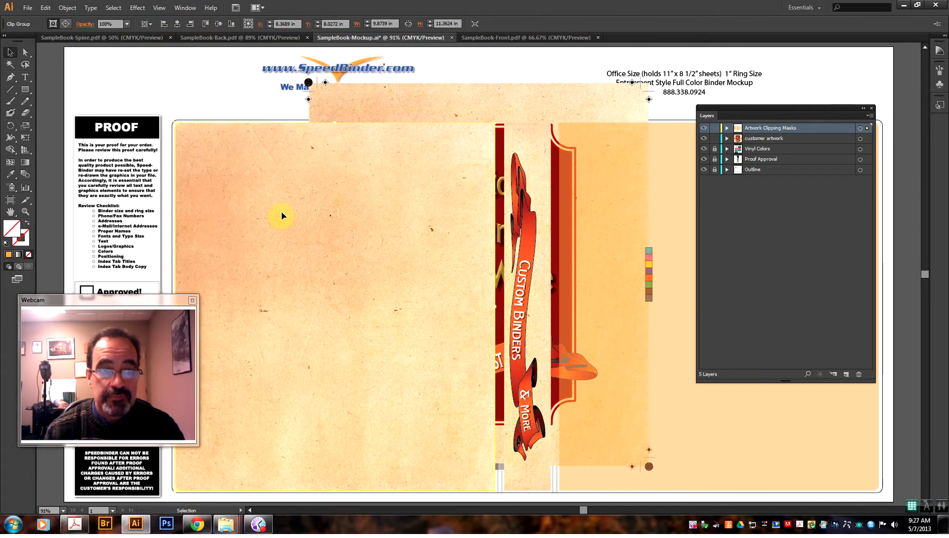
# Center the SampleBook-Front artwork horizontally and vertically on the front cover mask, and make a clipping mask from them
pyautogui.moveTo(409, 106); pyautogui.dragTo(424, 79)
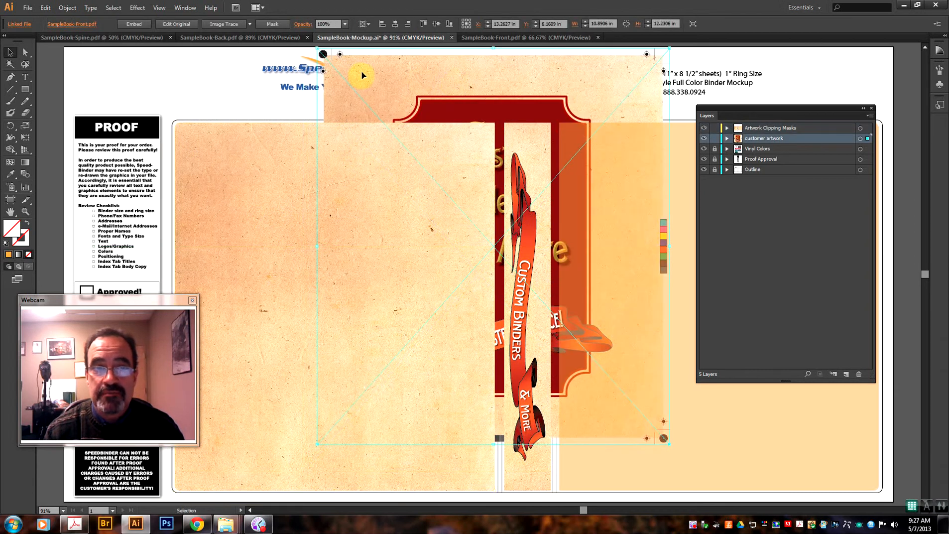
pyautogui.keyDown('shift'); pyautogui.click(709, 452); pyautogui.keyUp('shift')
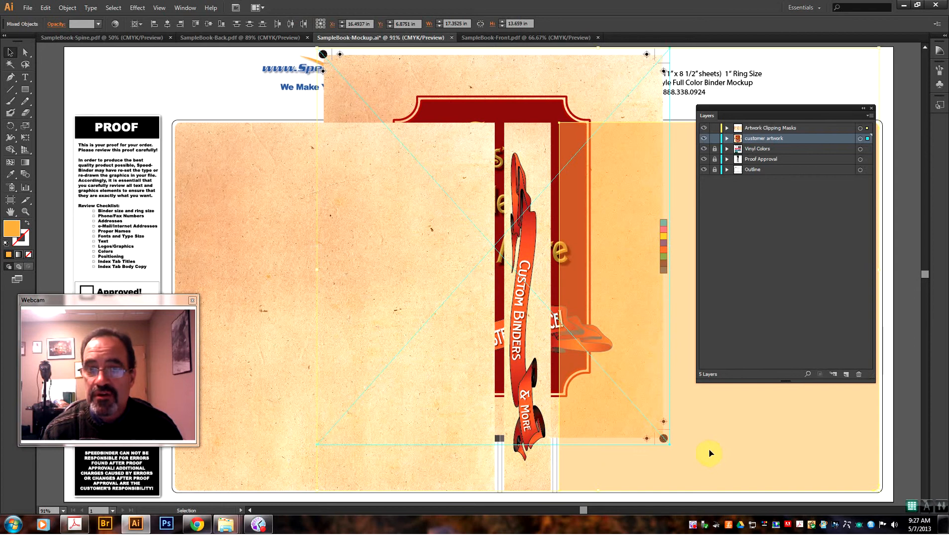
pyautogui.click(166, 24)
pyautogui.click(208, 23)
pyautogui.rightClick(585, 203)
pyautogui.click(626, 258)
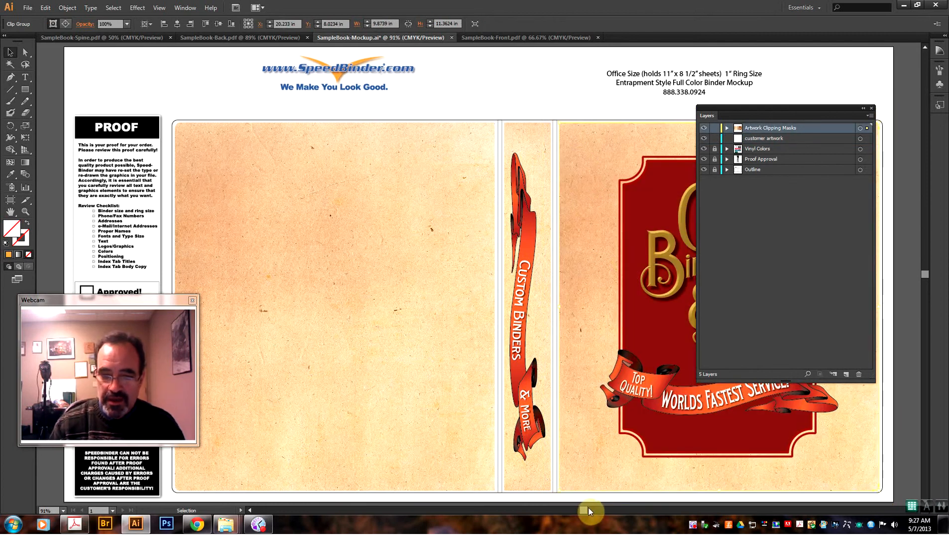
# Deselect the artwork and examine the assembled covers and the hinge gaps beside the spine up close
pyautogui.moveTo(582, 508)
pyautogui.mouseDown()
pyautogui.moveTo(603, 516)
pyautogui.moveTo(589, 509)
pyautogui.mouseUp()
pyautogui.scroll(-3, 591, 456)
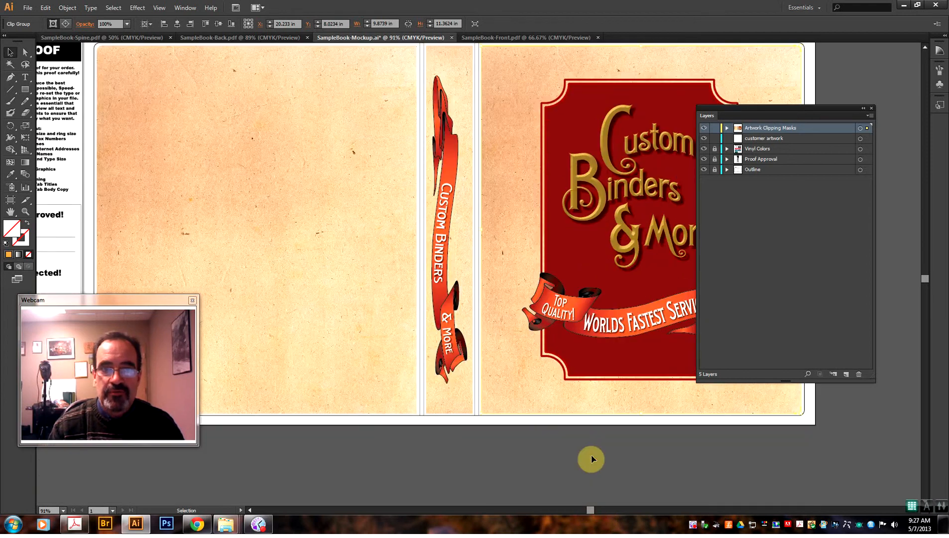
pyautogui.scroll(2, 572, 415)
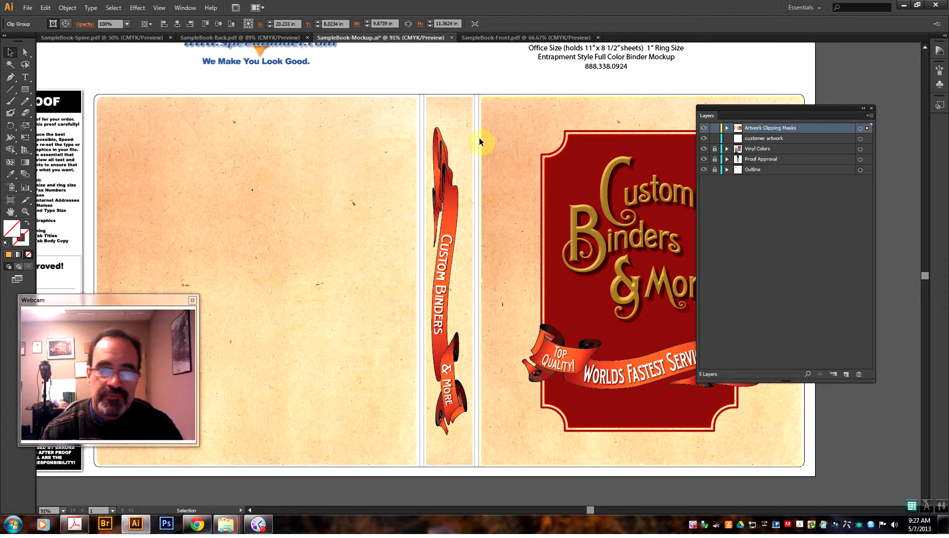
pyautogui.click(477, 74)
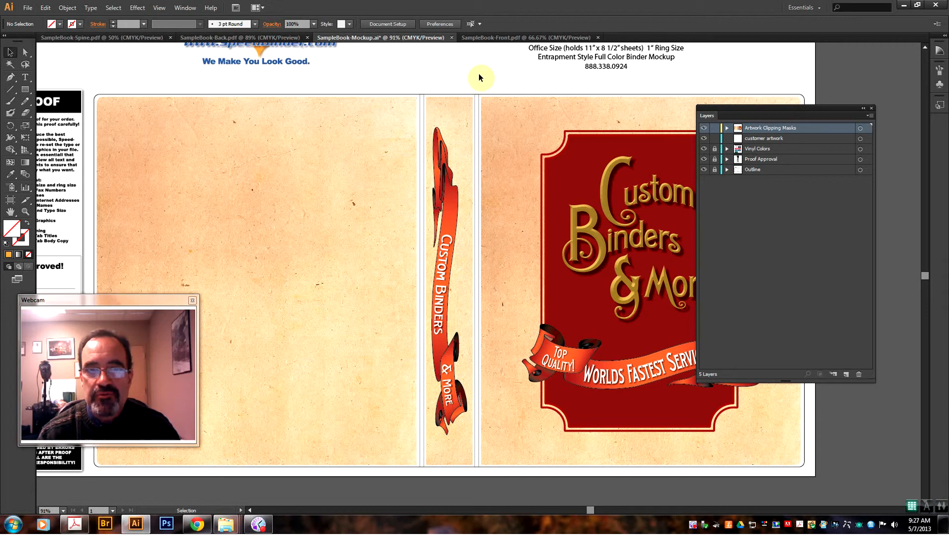
pyautogui.click(26, 211)
pyautogui.moveTo(384, 81); pyautogui.dragTo(470, 160)
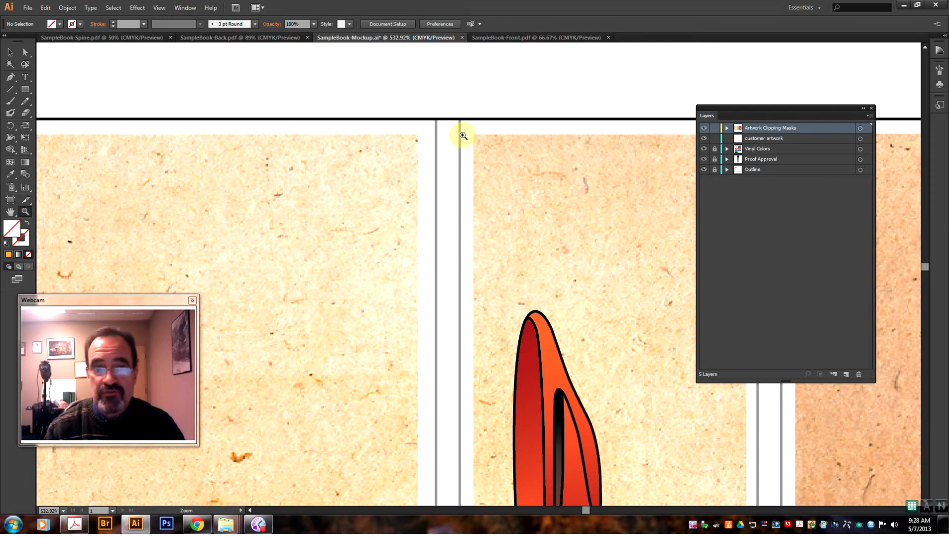
pyautogui.click(63, 508)
pyautogui.click(73, 498)
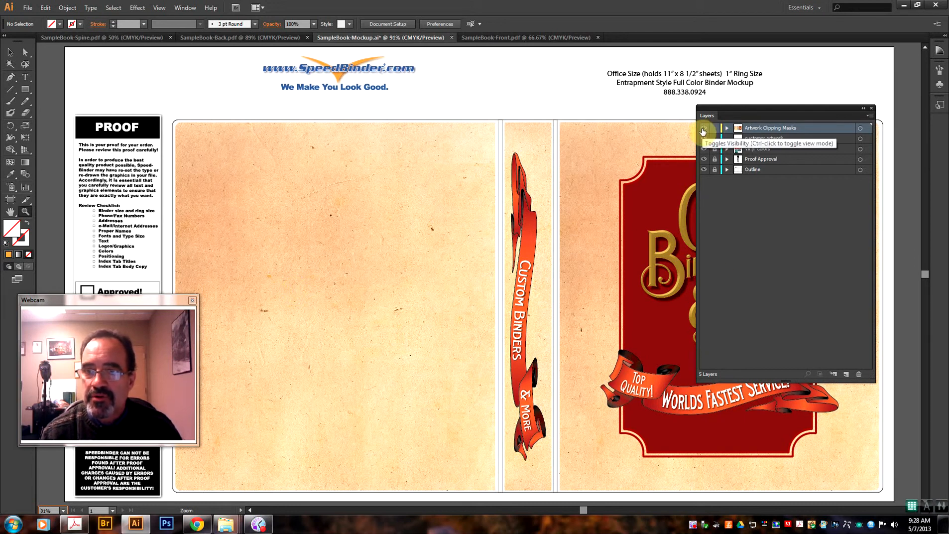
# Hide the Artwork Clipping Masks layer, and unlock the Outline layer to select the binder outline shape
pyautogui.click(703, 128)
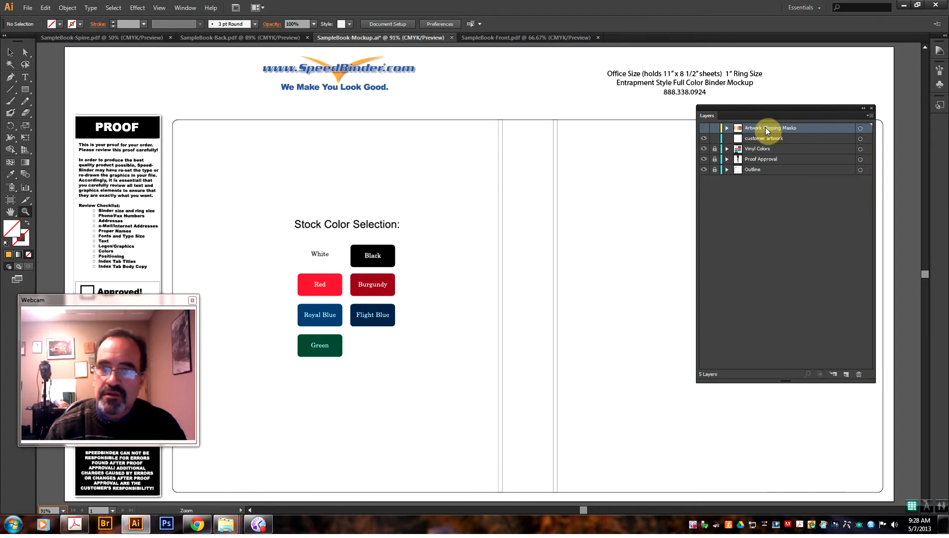
pyautogui.click(714, 169)
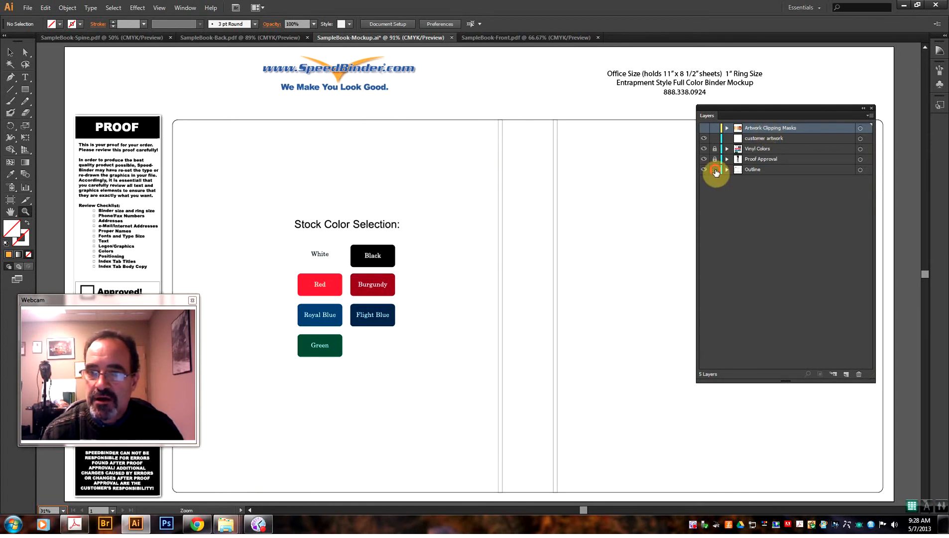
pyautogui.click(753, 170)
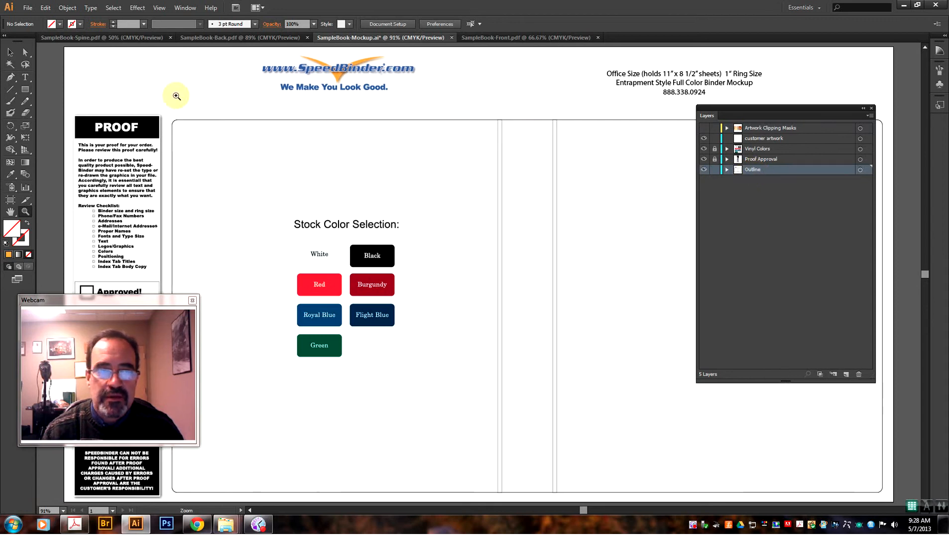
pyautogui.click(10, 51)
pyautogui.click(213, 119)
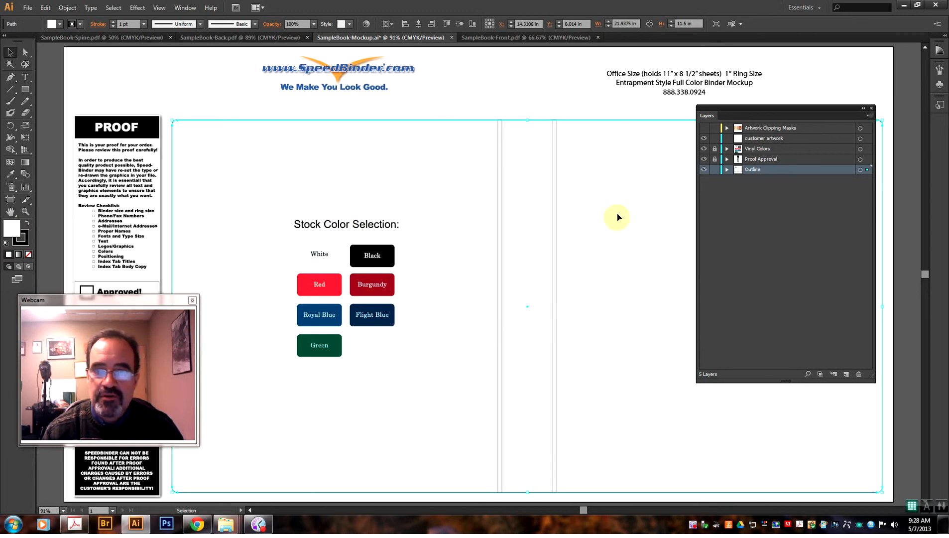
# Toggle the visibility of the Vinyl Colors layer off and back on
pyautogui.click(704, 148)
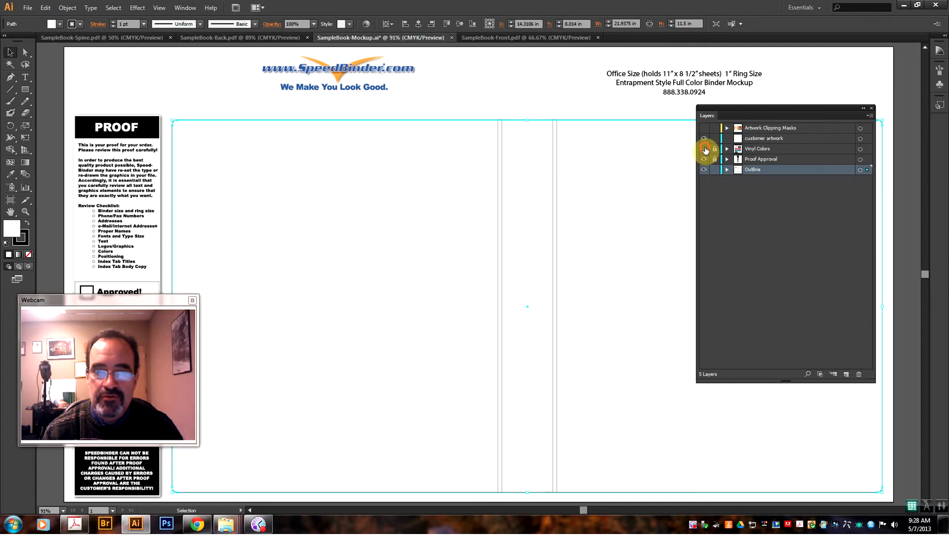
pyautogui.click(703, 149)
pyautogui.click(703, 148)
pyautogui.click(704, 149)
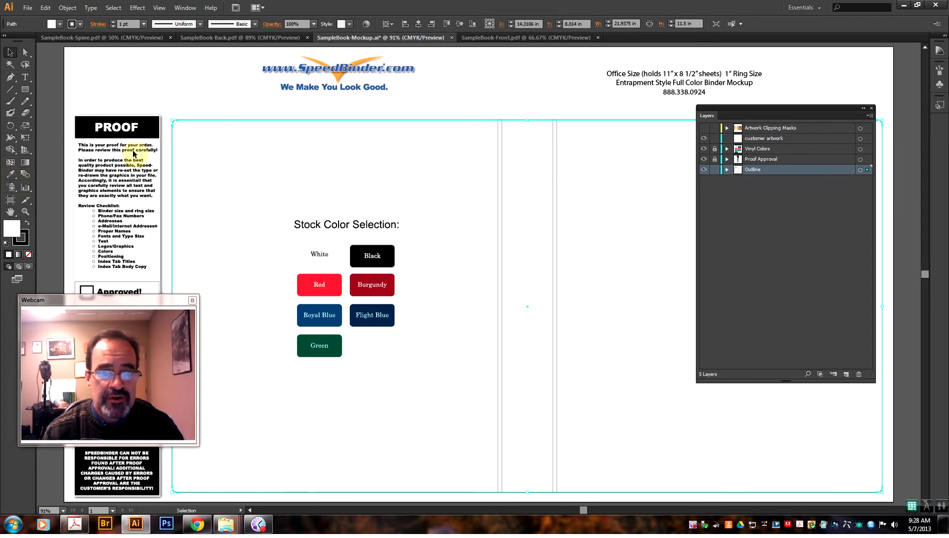
# Sample the stock colors onto the binder outline with the Eyedropper, trying Burgundy and settling on Black
pyautogui.click(11, 175)
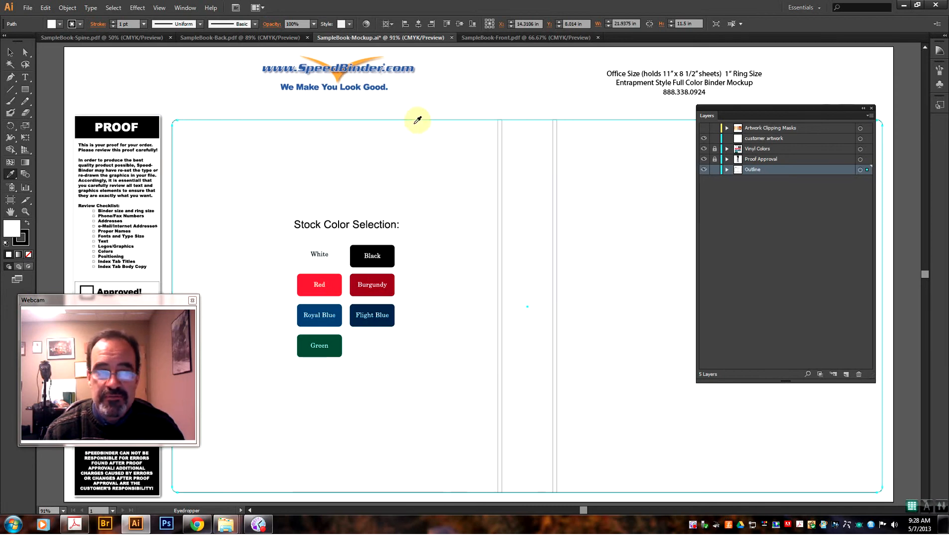
pyautogui.click(393, 252)
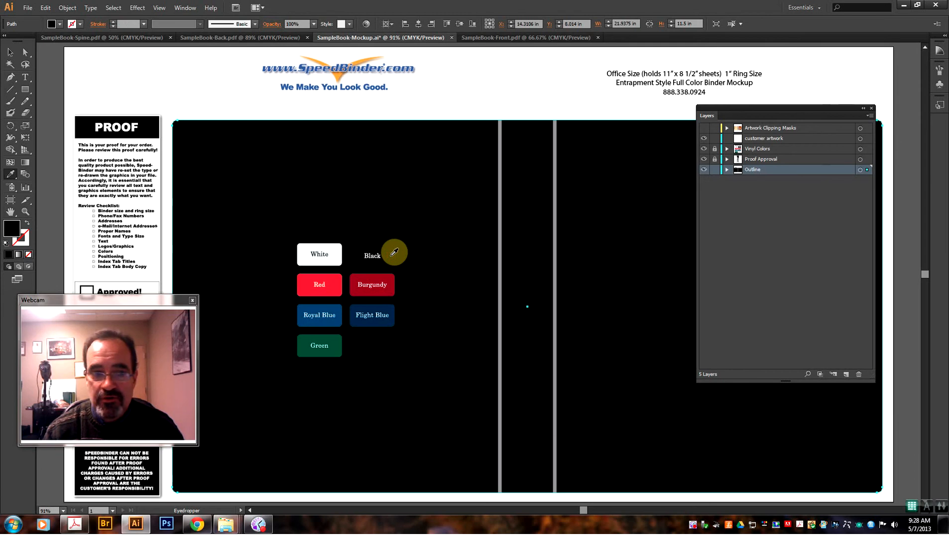
pyautogui.click(392, 275)
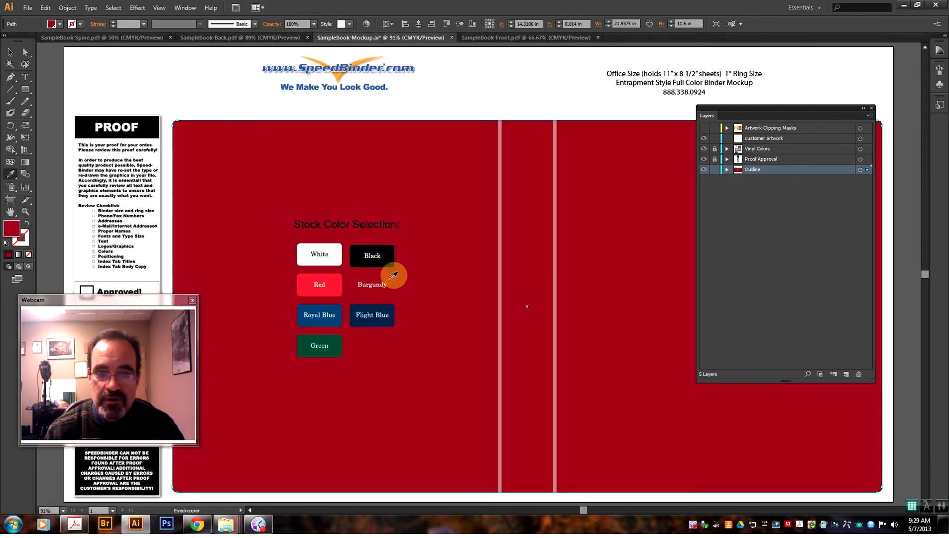
pyautogui.click(393, 253)
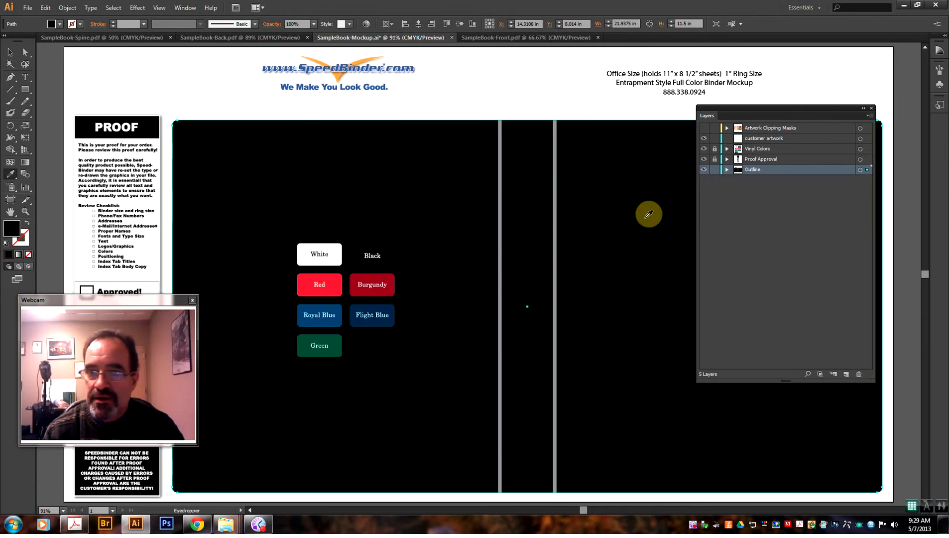
# Lock the Outline layer and show the Artwork Clipping Masks layer again
pyautogui.click(714, 169)
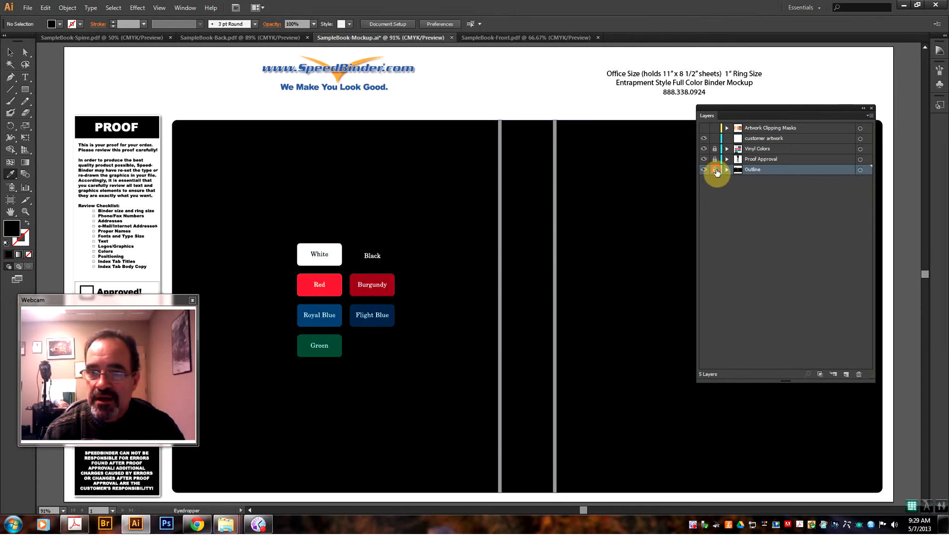
pyautogui.click(704, 129)
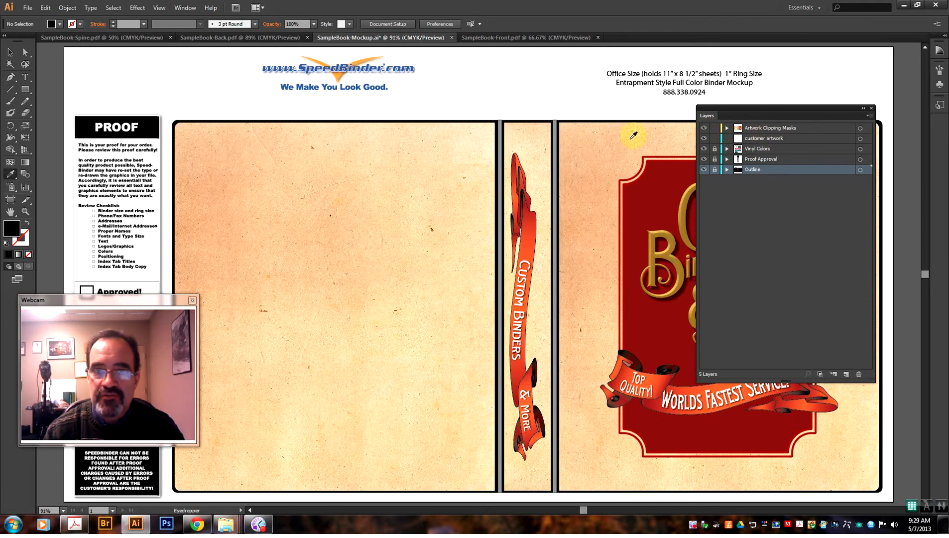
pyautogui.click(10, 52)
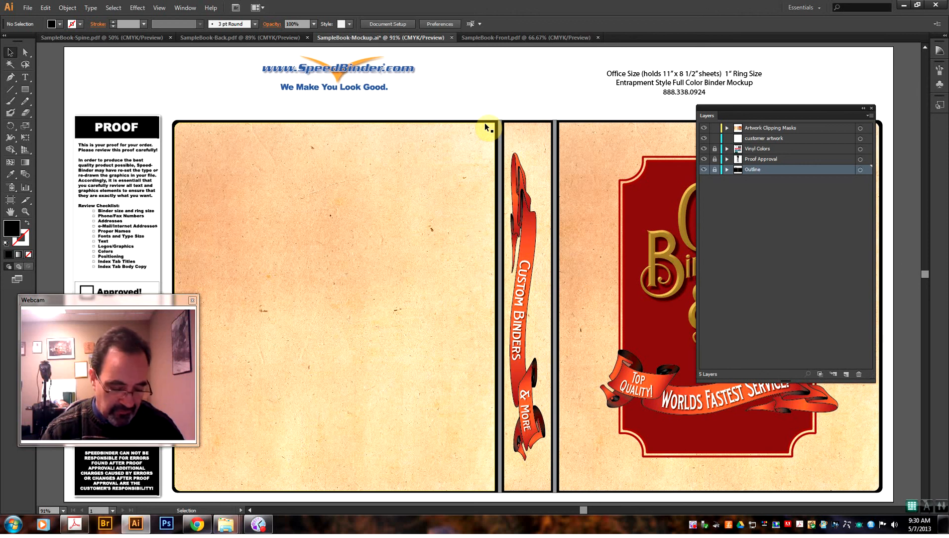
pyautogui.press('ctrl')
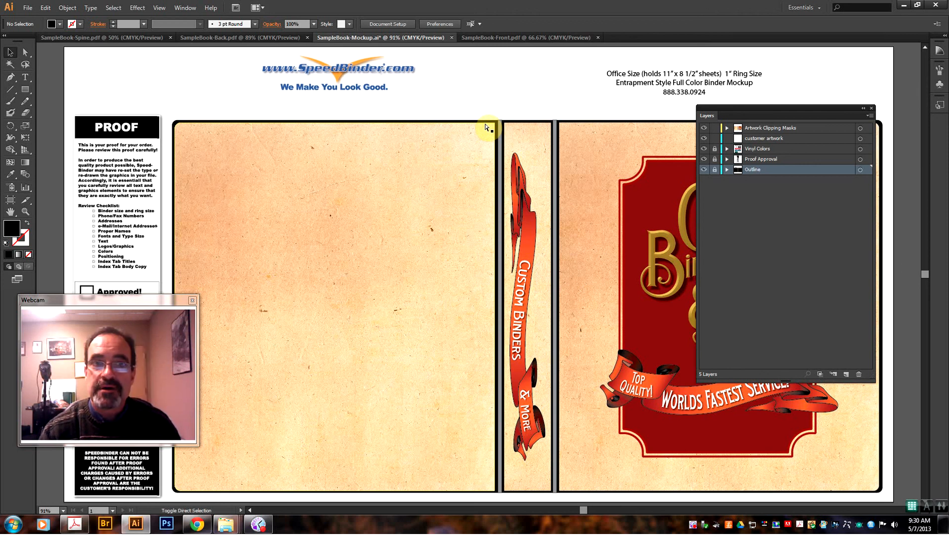